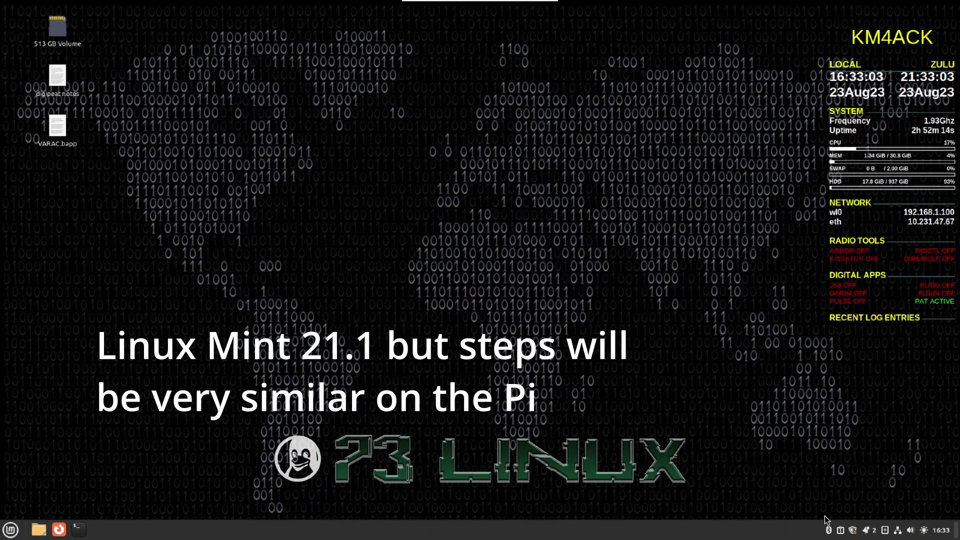
- Search for Bluetooth devices in Blueman, then trust and pair the TNC3 Mobilinkd
click(828, 530)
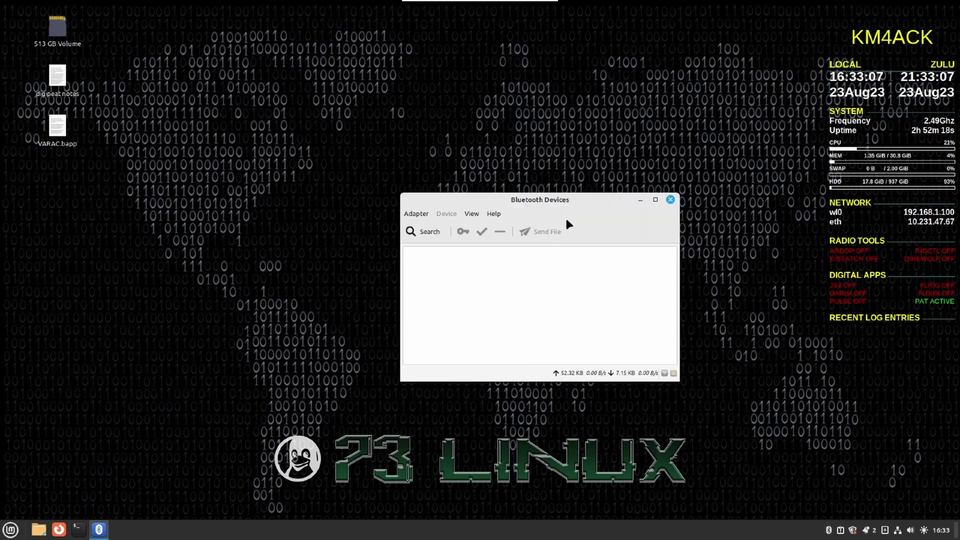
click(428, 232)
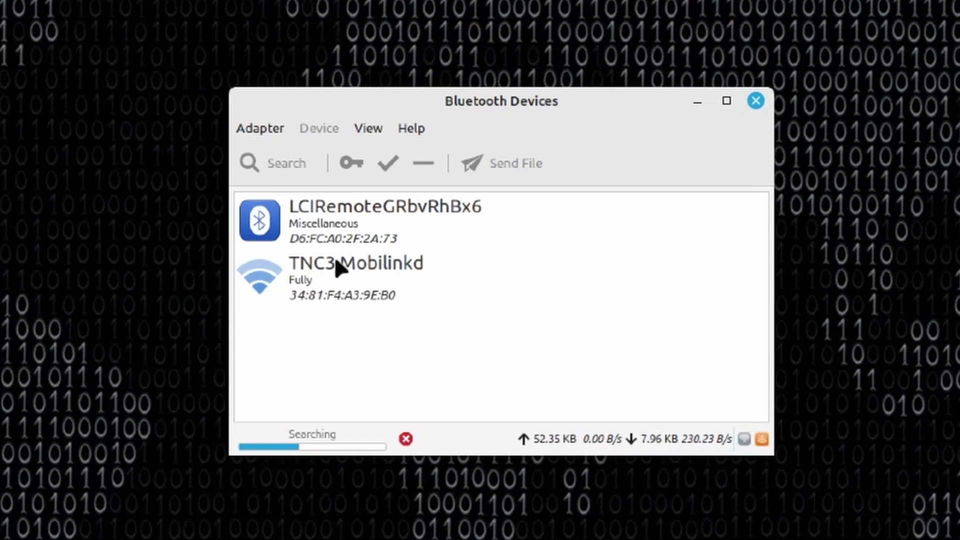
click(349, 277)
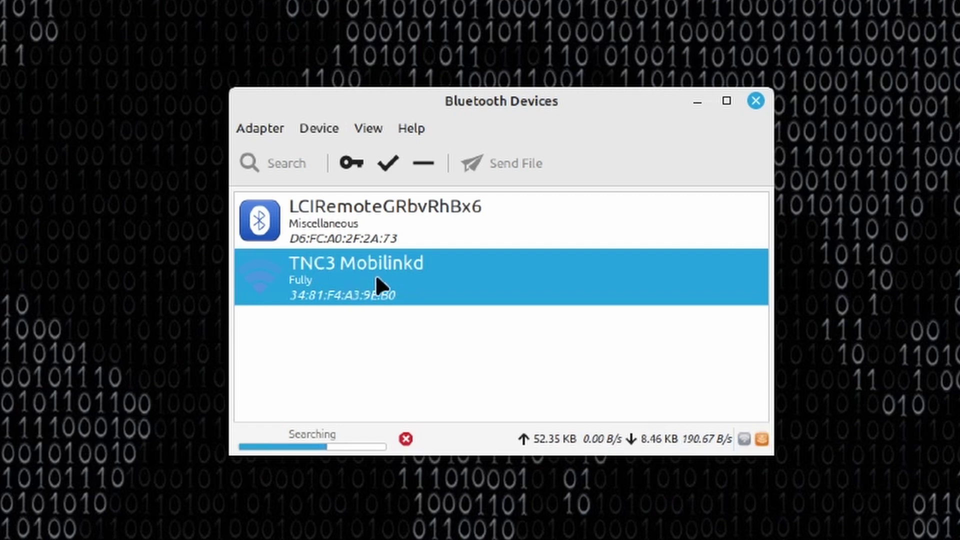
click(387, 162)
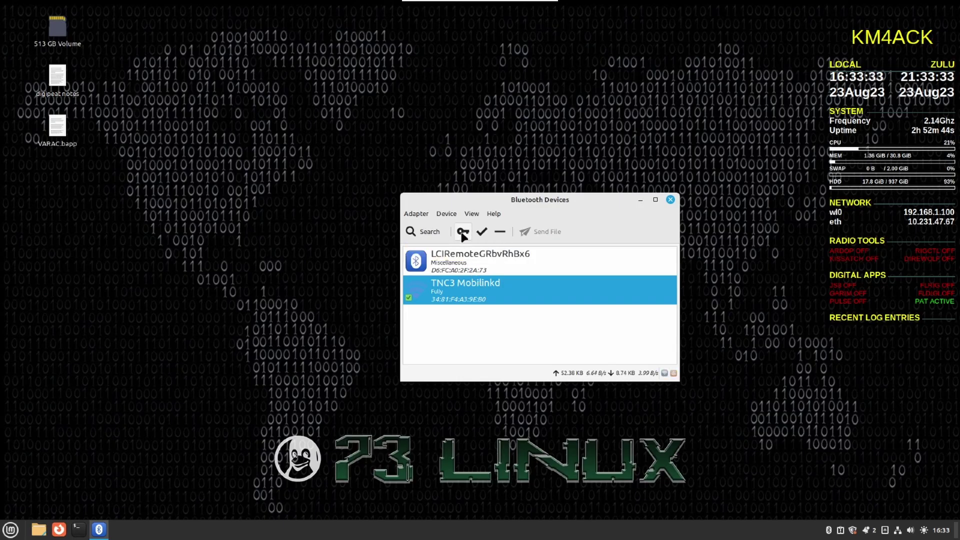
click(462, 232)
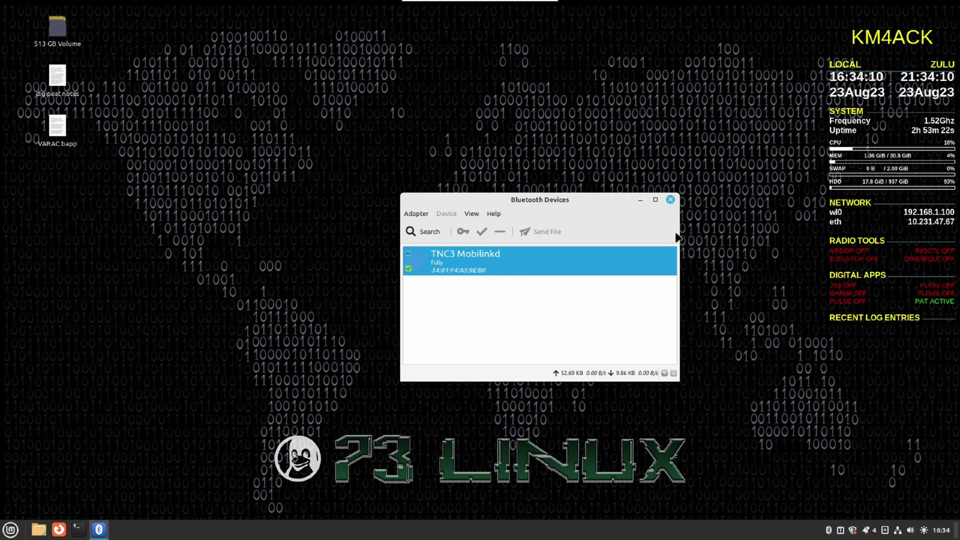
- Close Blueman and run 'hcitool scan' in a new terminal
click(670, 200)
click(78, 528)
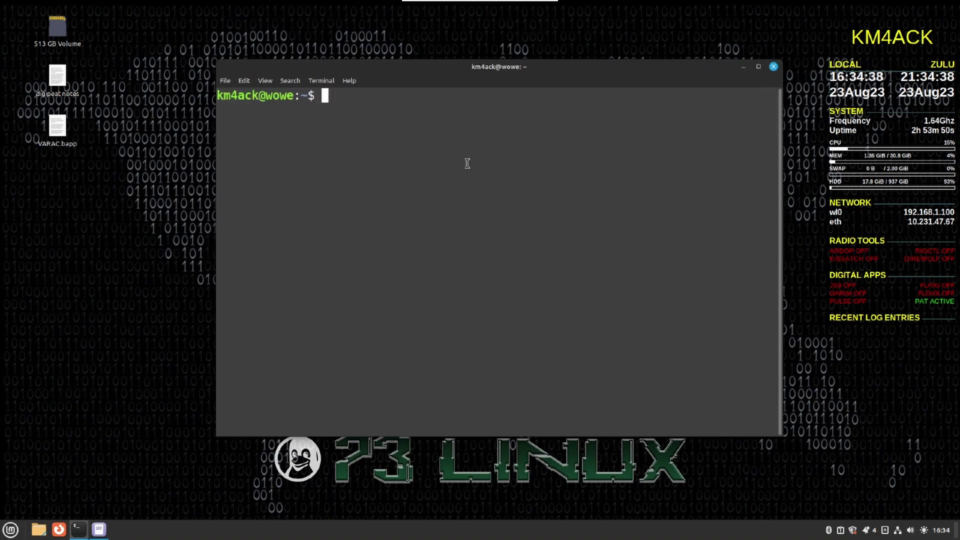
text(hci)
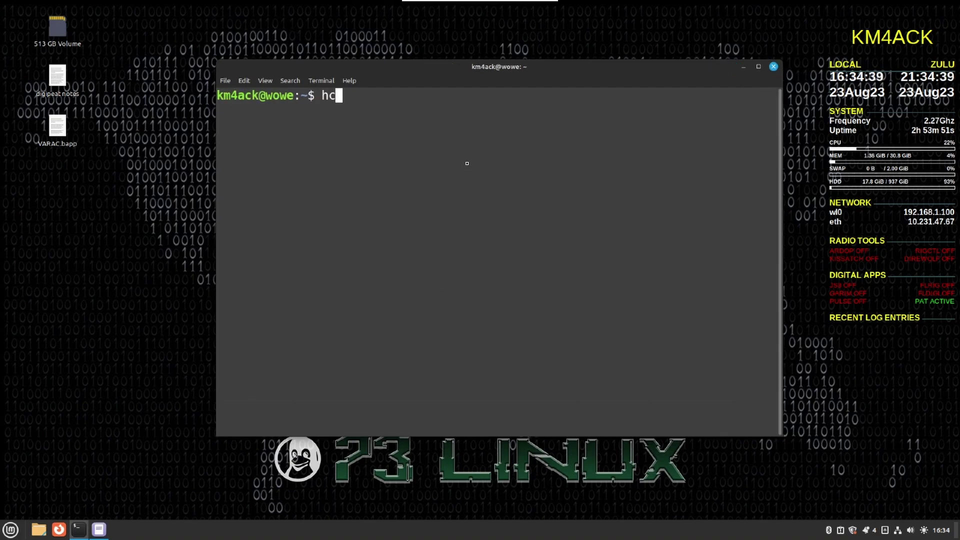
text(to)
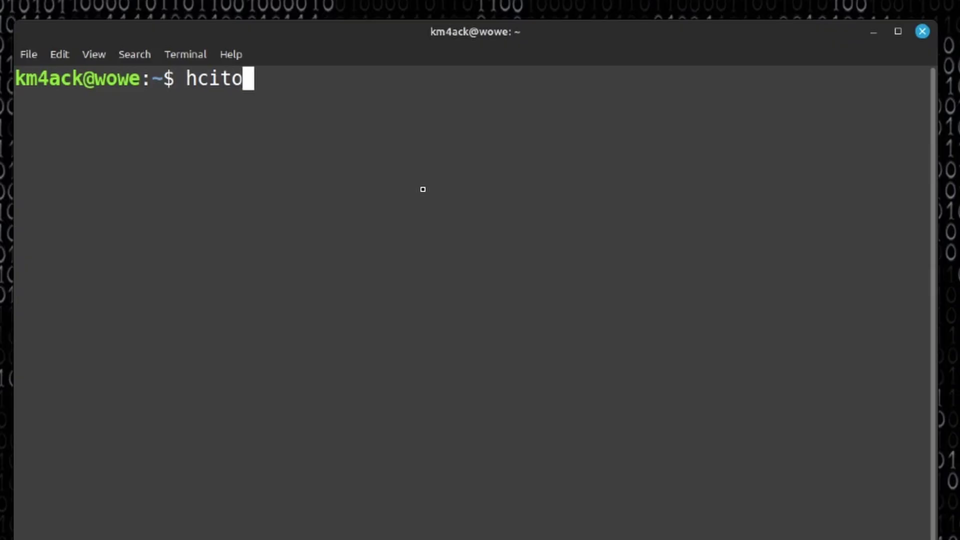
text(ol scan)
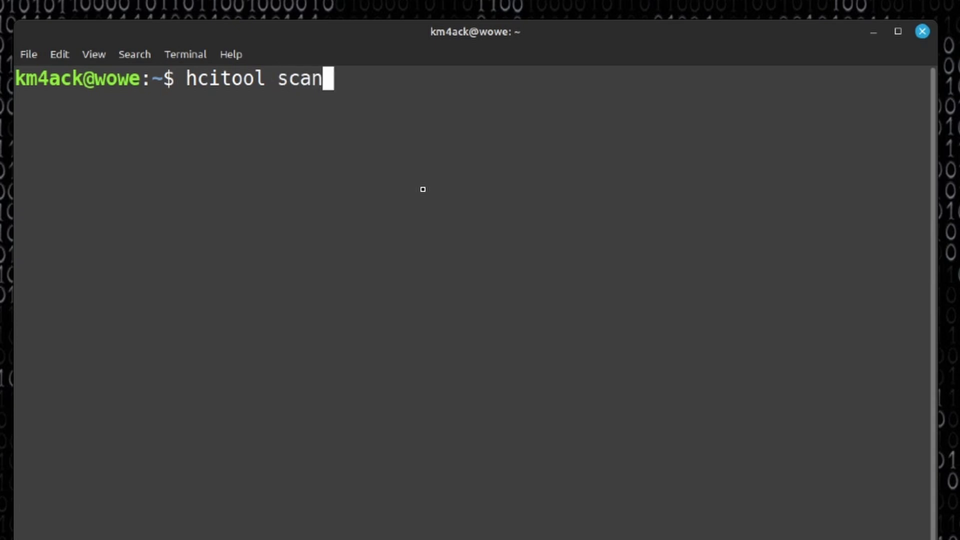
key(Return)
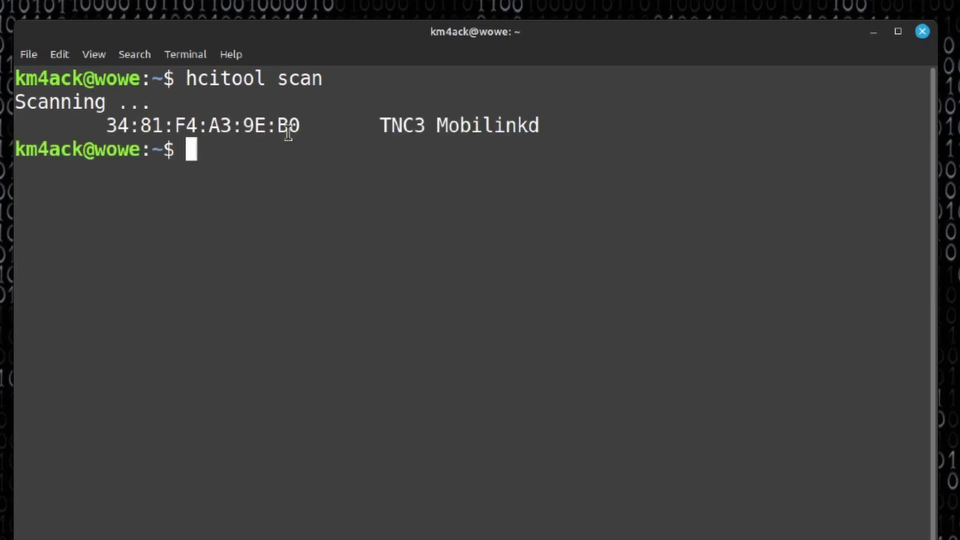
- Highlight the TNC3's address 34:81:F4:A3:9E:B0 and its device name in the scan output
drag(299, 125, 98, 125)
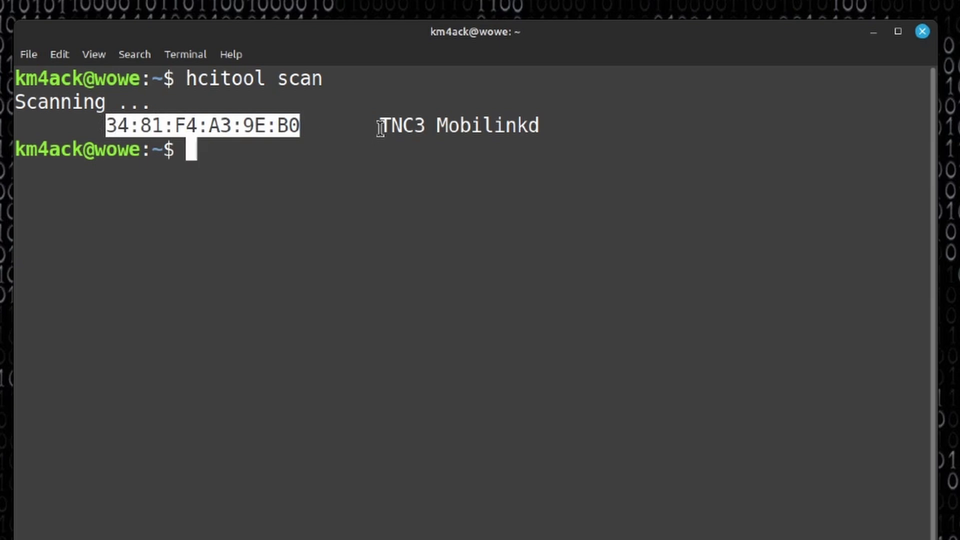
drag(380, 125, 425, 125)
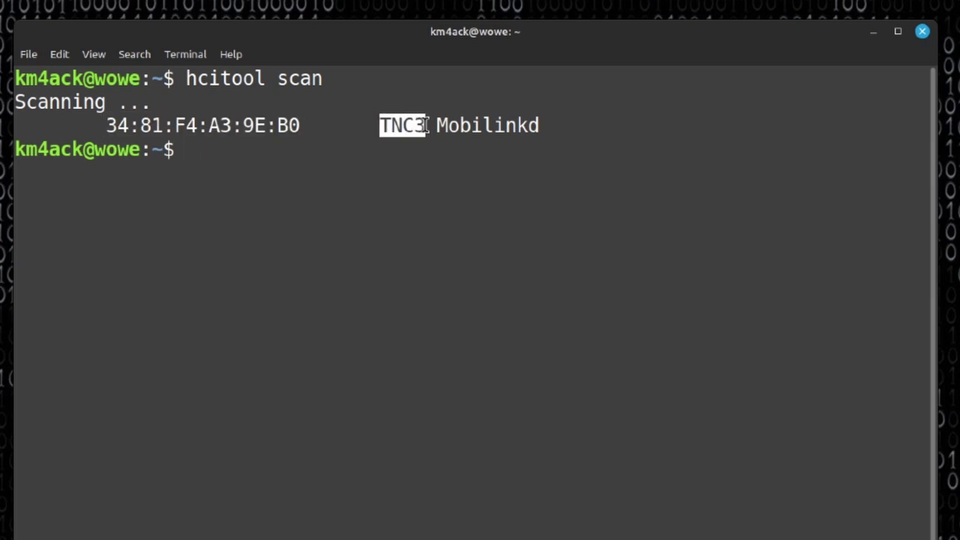
click(228, 155)
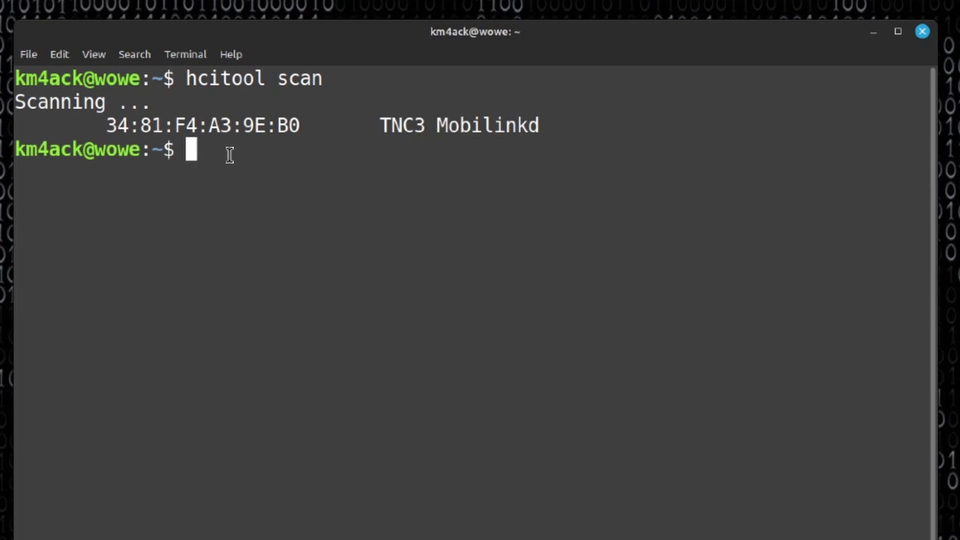
- Build 'sudo rfcomm connect /dev/rfcomm0 34:81:F4:A3:9E:B0' by pasting in the copied address
text(sudo rfcomm connect /dev/rfcomm0)
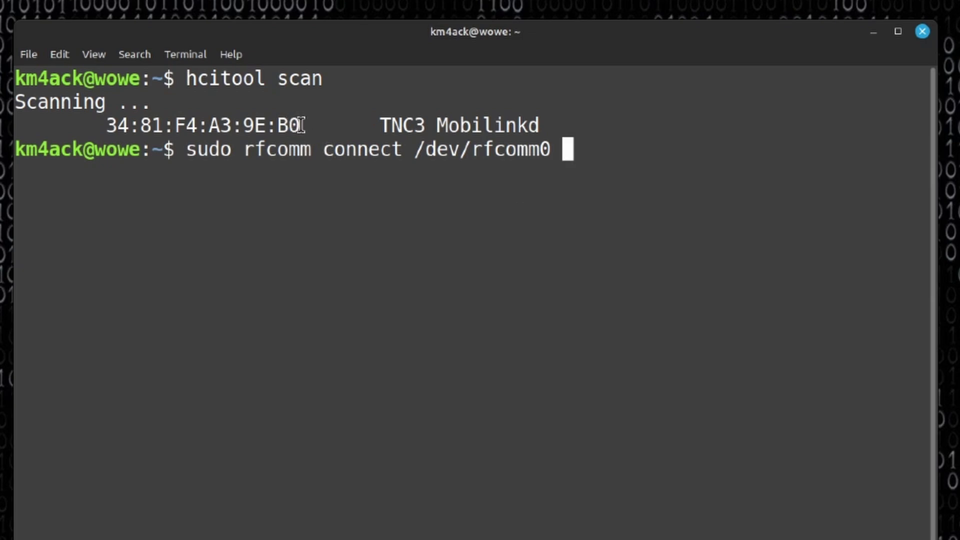
drag(301, 125, 104, 125)
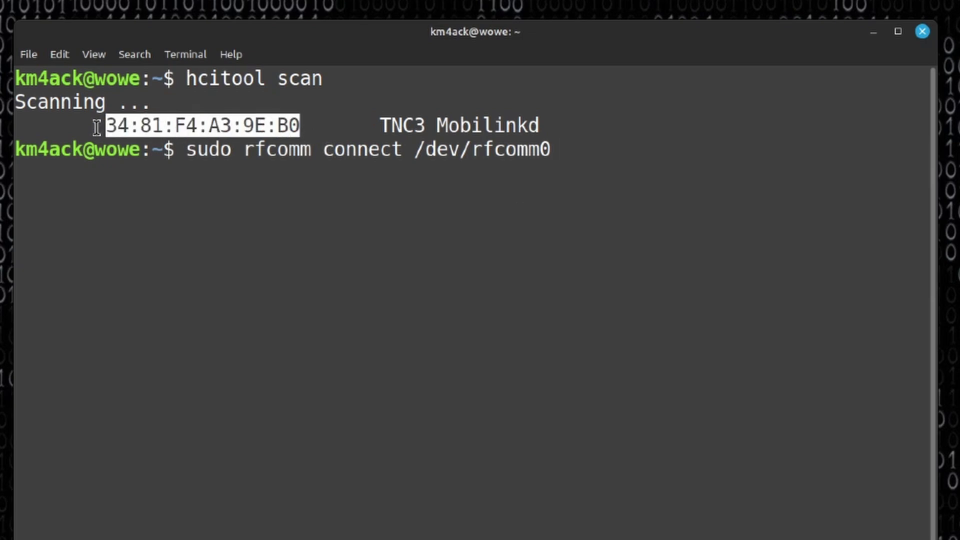
right_click(157, 125)
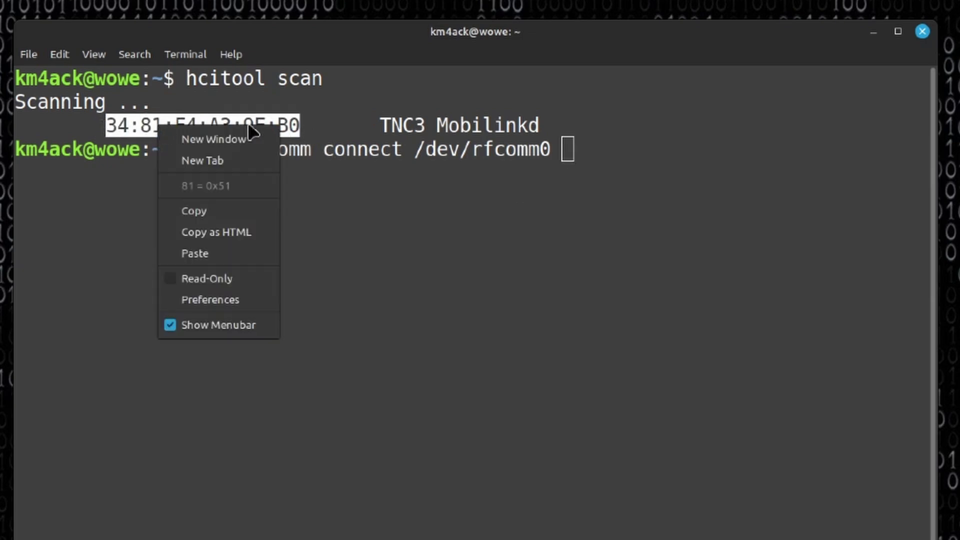
click(234, 210)
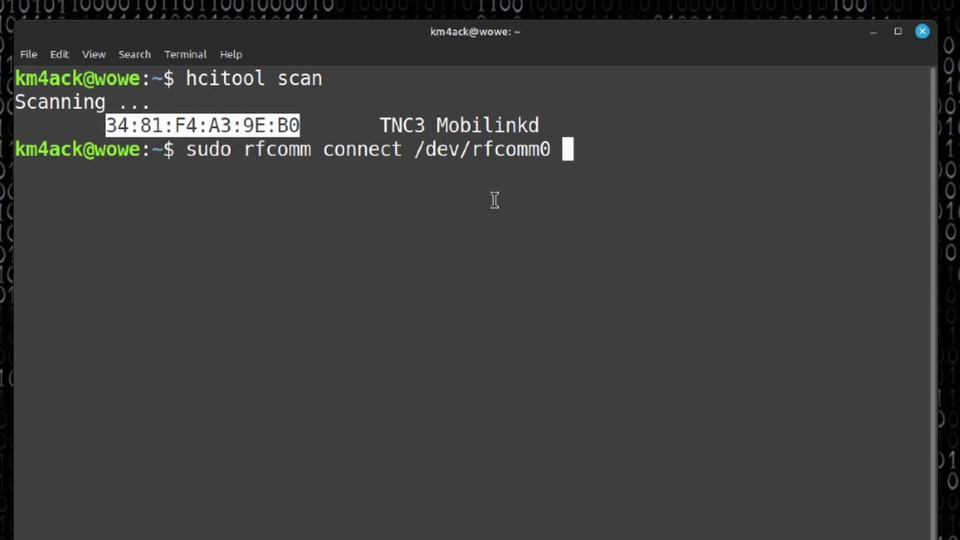
right_click(570, 150)
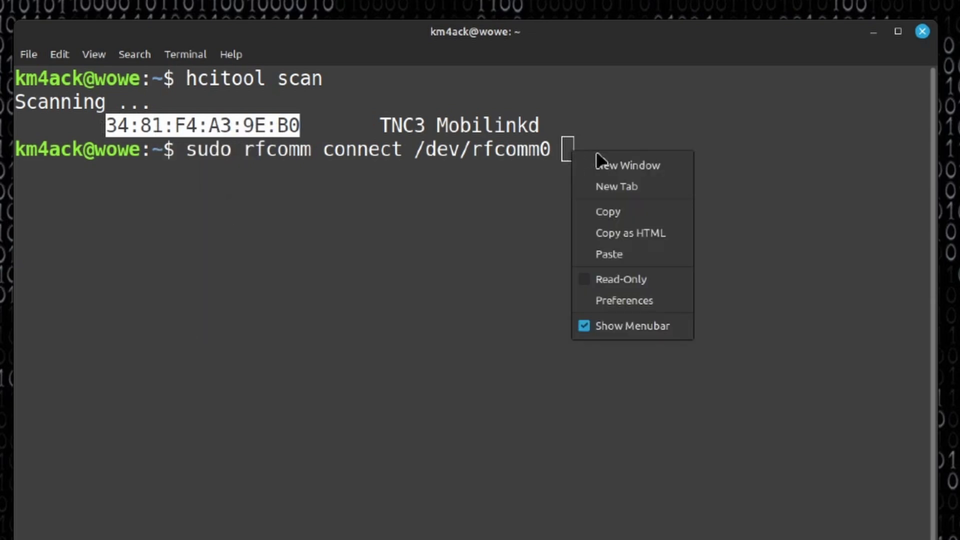
click(599, 253)
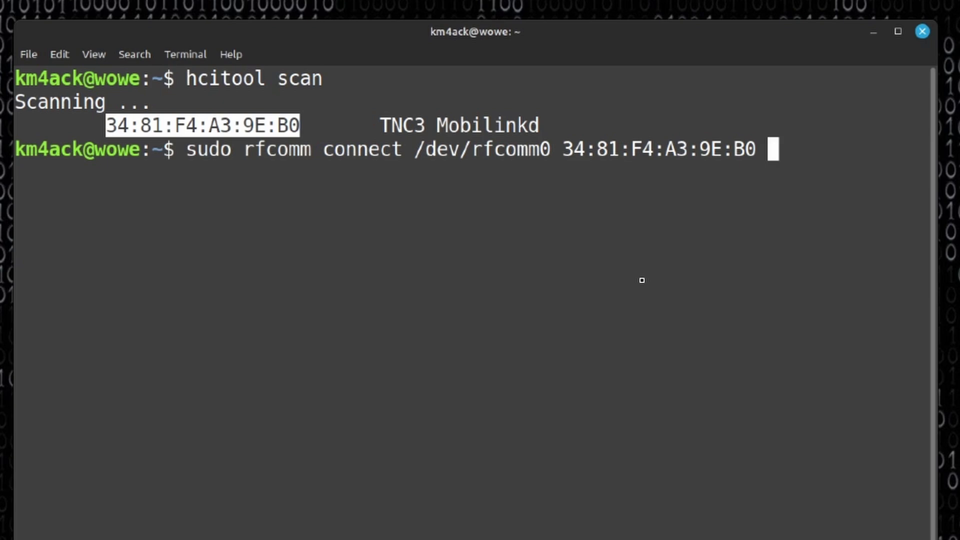
- Run it with the sudo password and highlight Connected, Disconnected and channel 1 in the output
key(Return)
text(****)
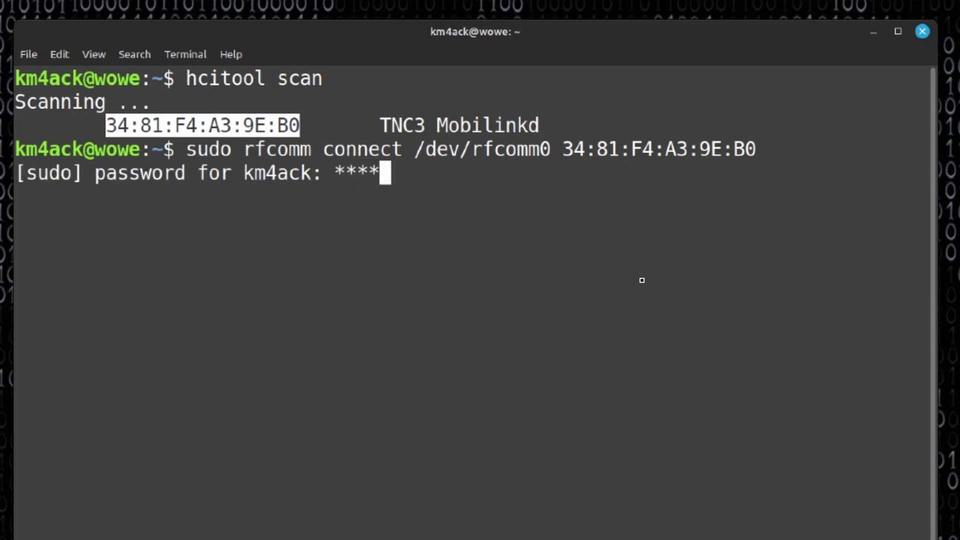
text(***)
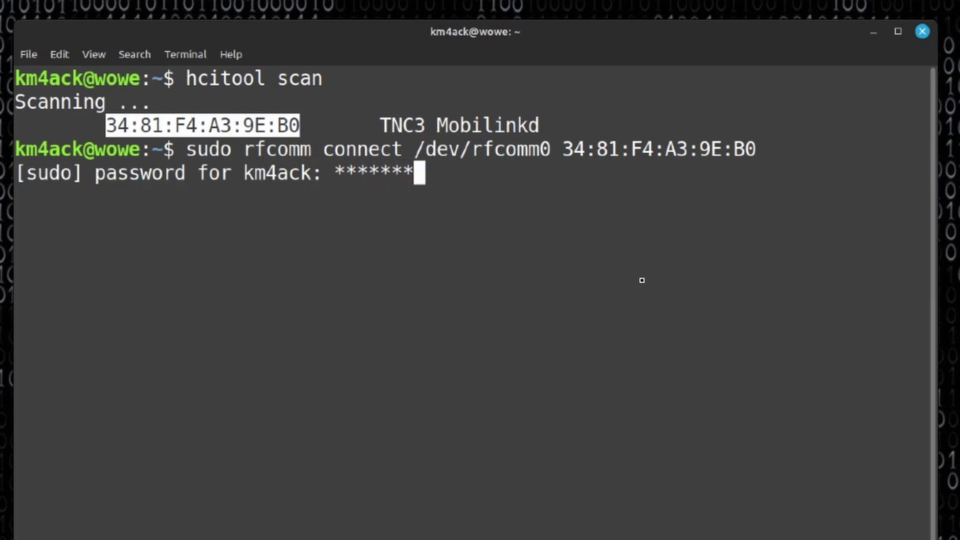
key(Return)
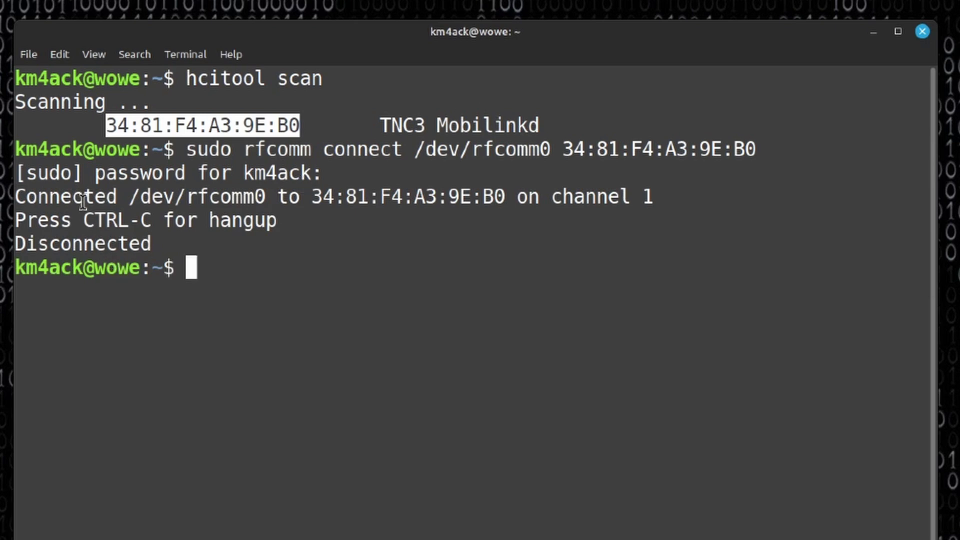
double_click(112, 197)
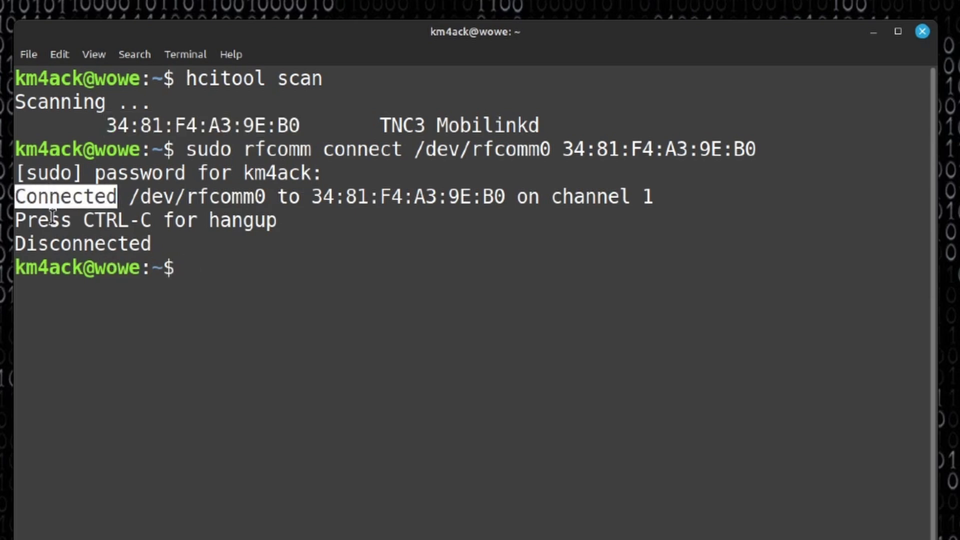
double_click(144, 244)
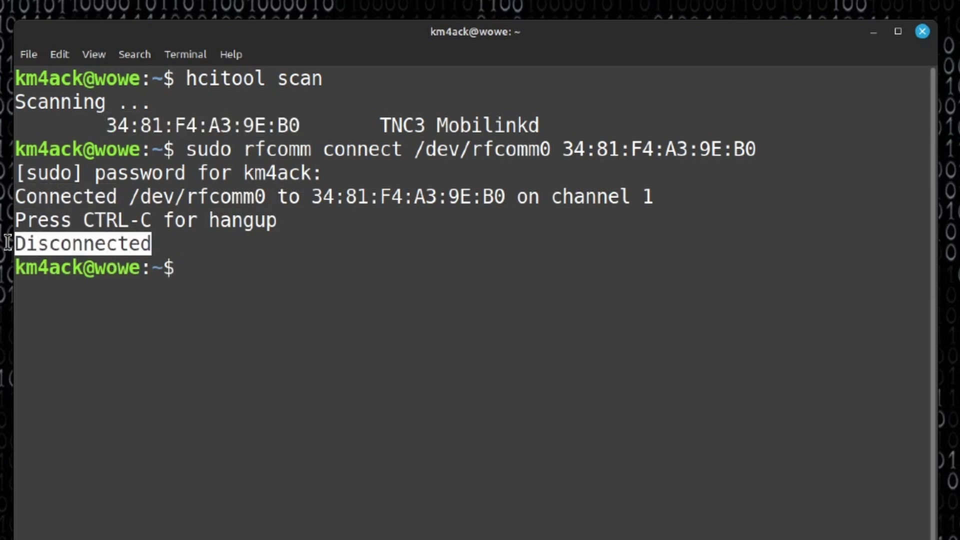
click(177, 245)
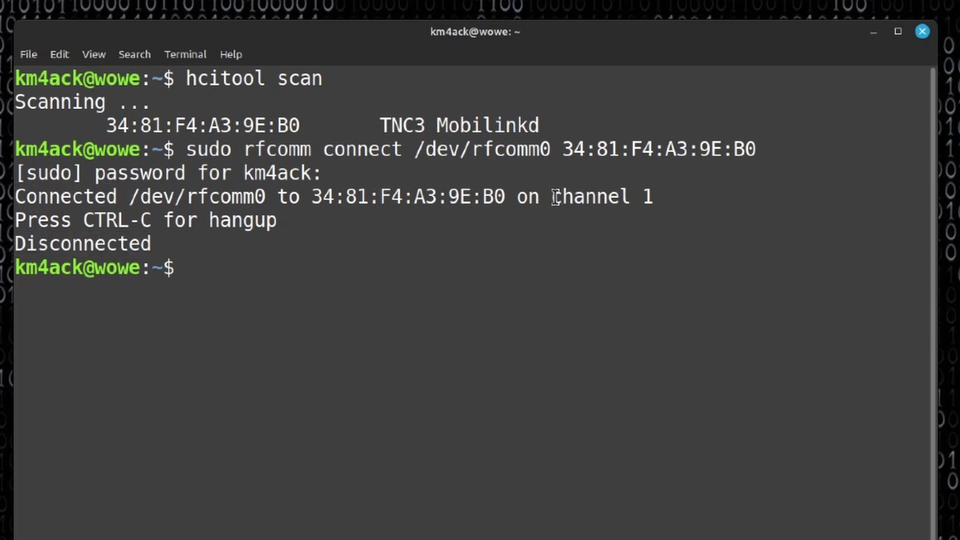
drag(553, 196, 652, 197)
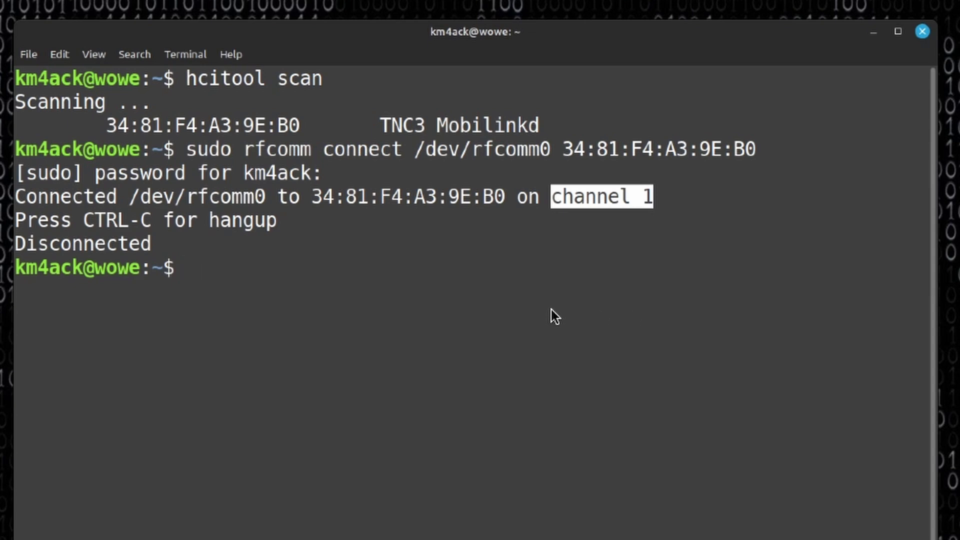
- Recall the rfcomm connect command and rerun it on channel 6
key(Up)
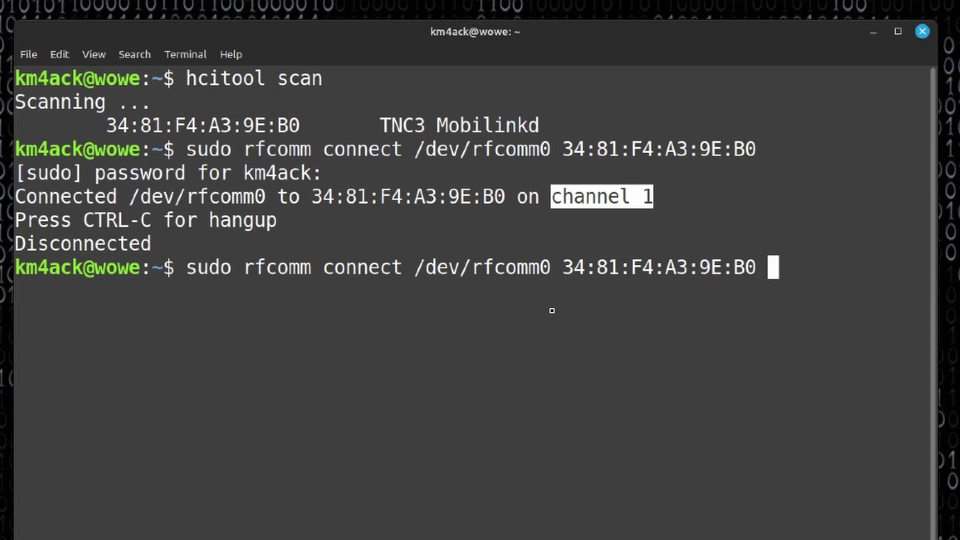
text(6)
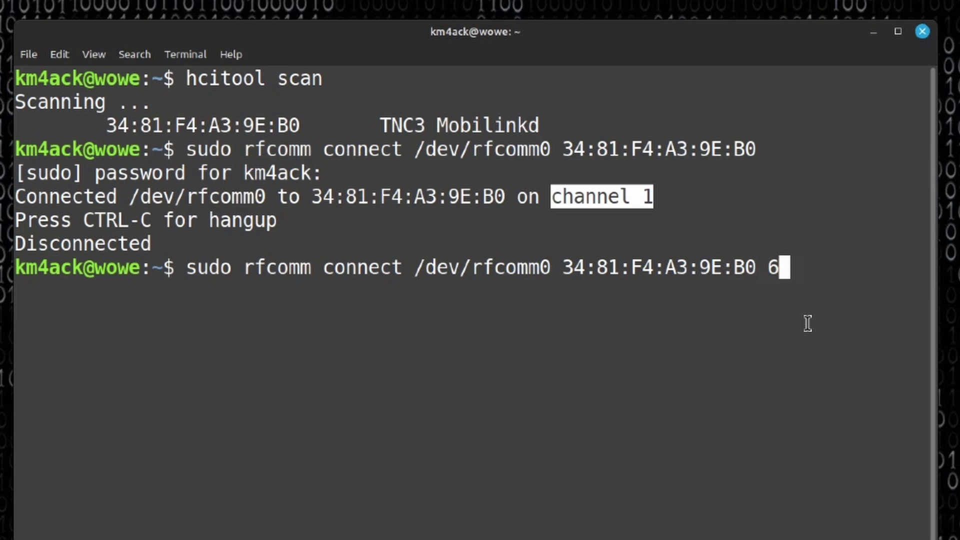
key(Return)
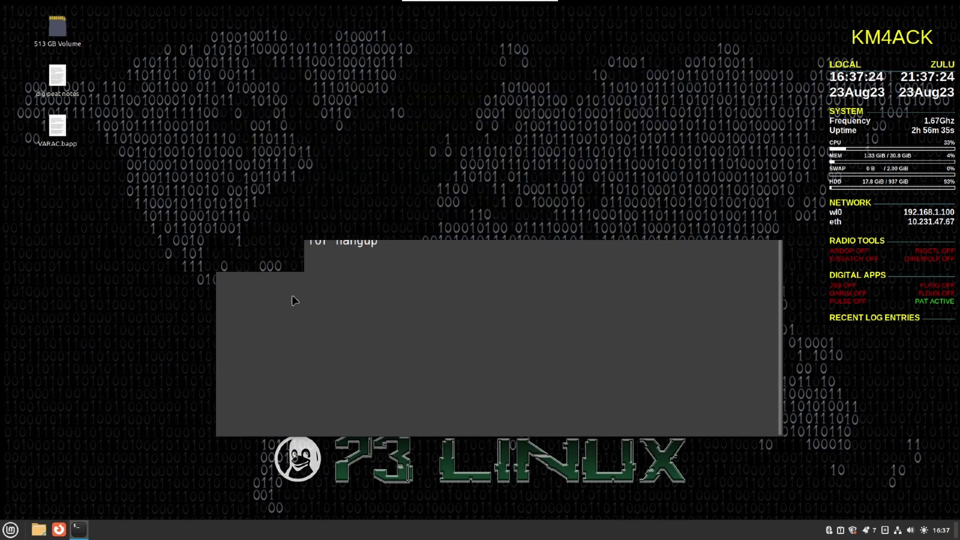
- Launch YAAC by searching 'yaa' in the Mint menu
click(10, 529)
click(86, 403)
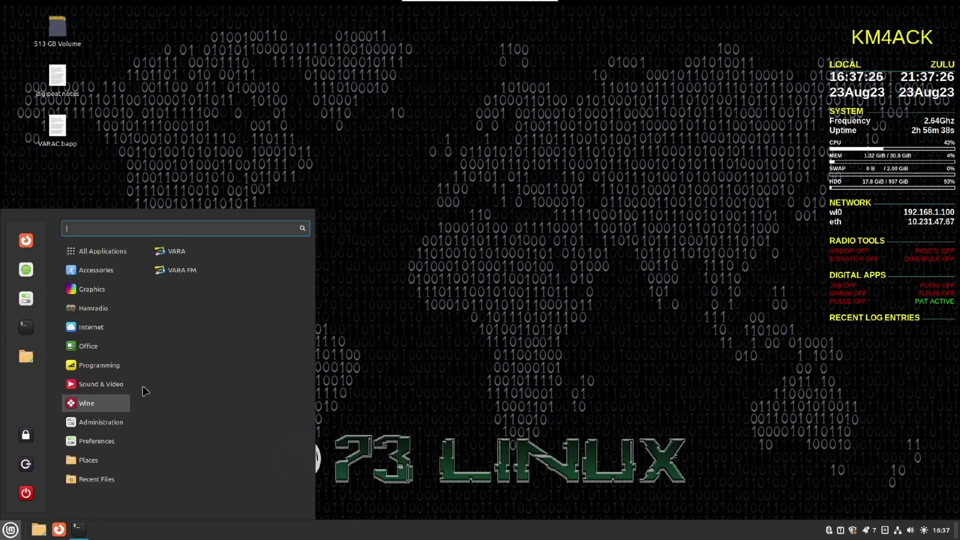
text(yaac)
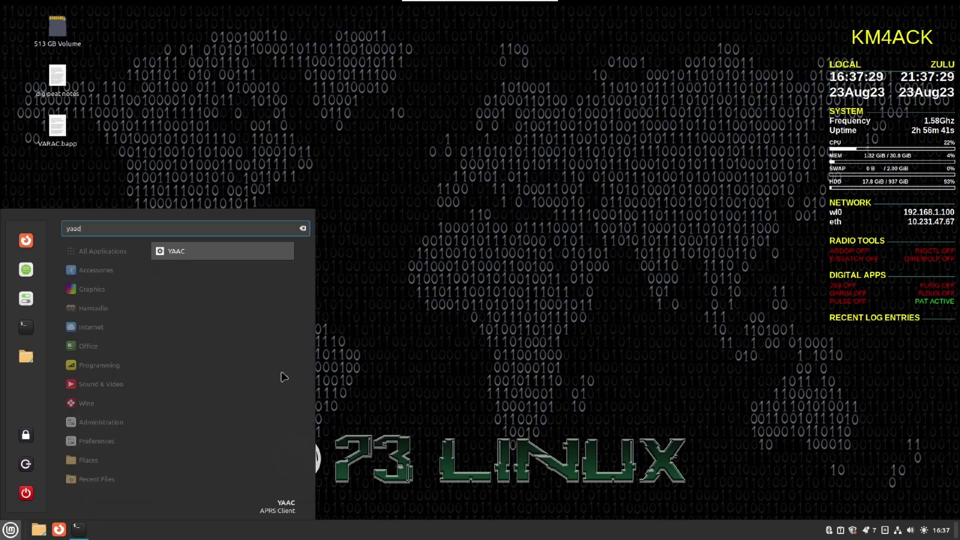
key(Return)
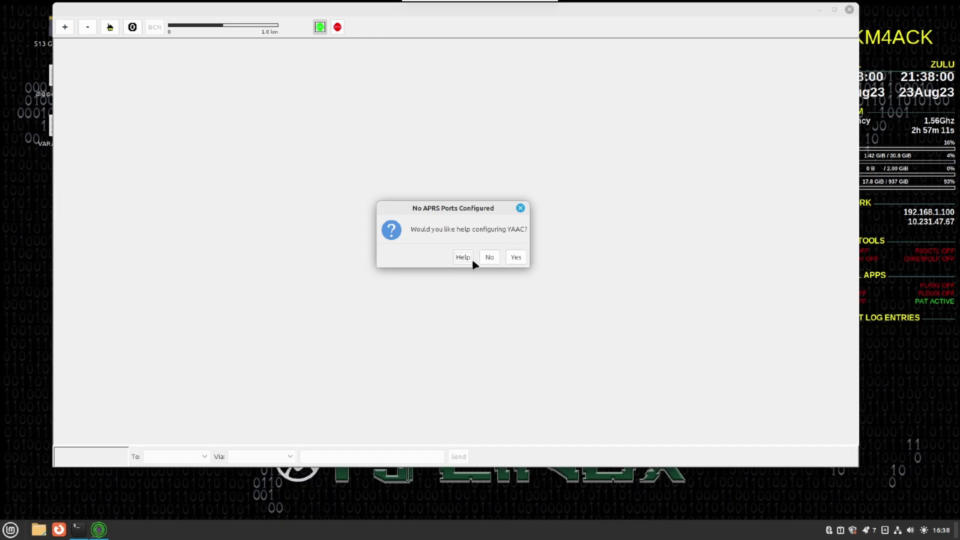
- Decline the wizard, open File > Configure > Expert Mode, and add a port from the Ports tab
click(490, 259)
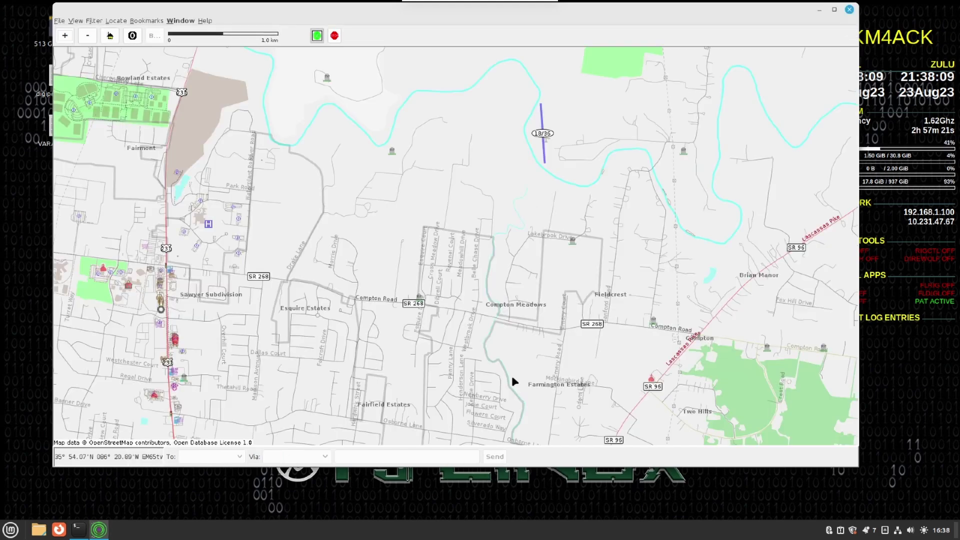
click(58, 22)
mouse_move(99, 96)
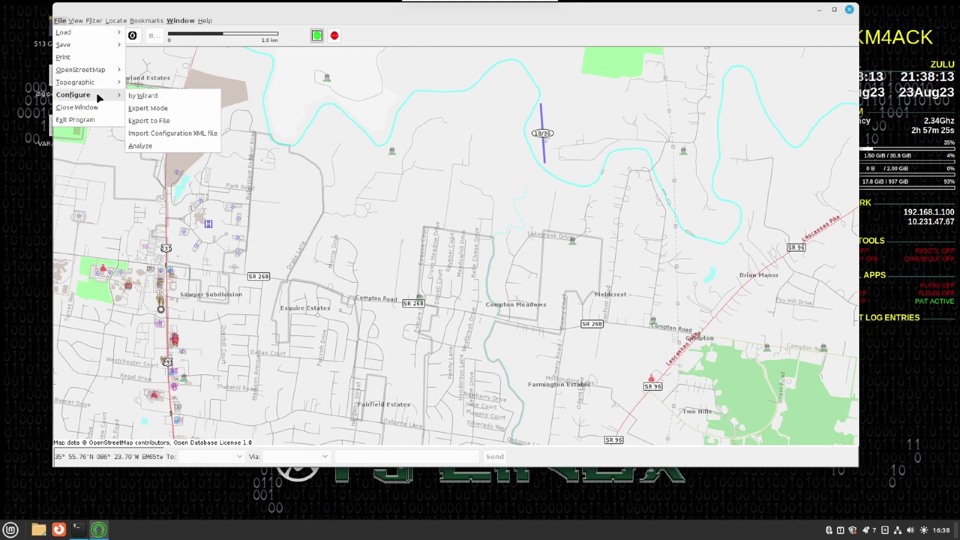
click(143, 109)
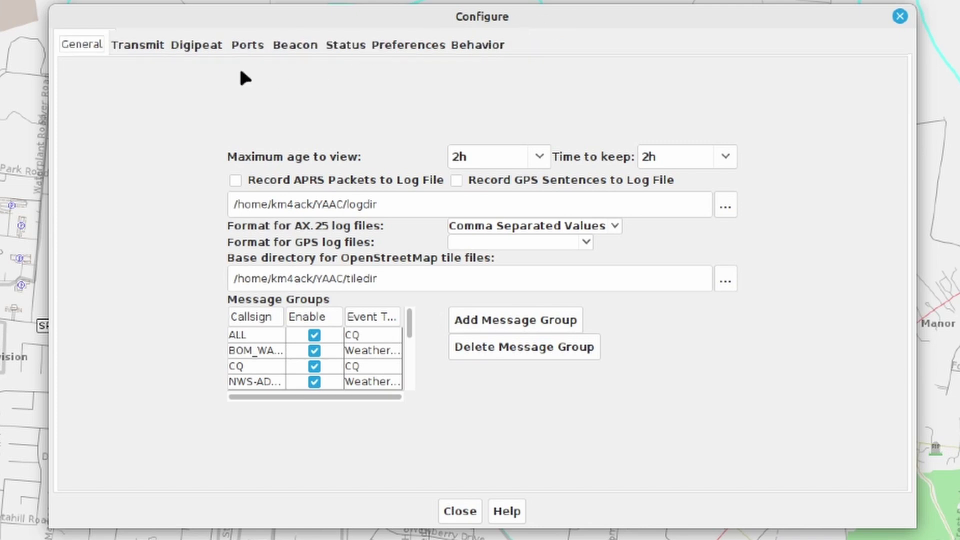
click(260, 45)
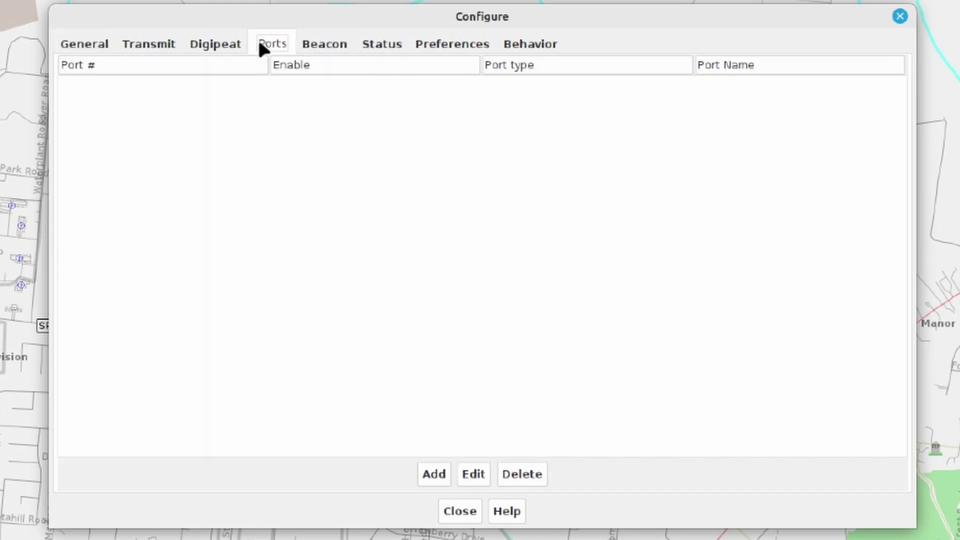
click(433, 473)
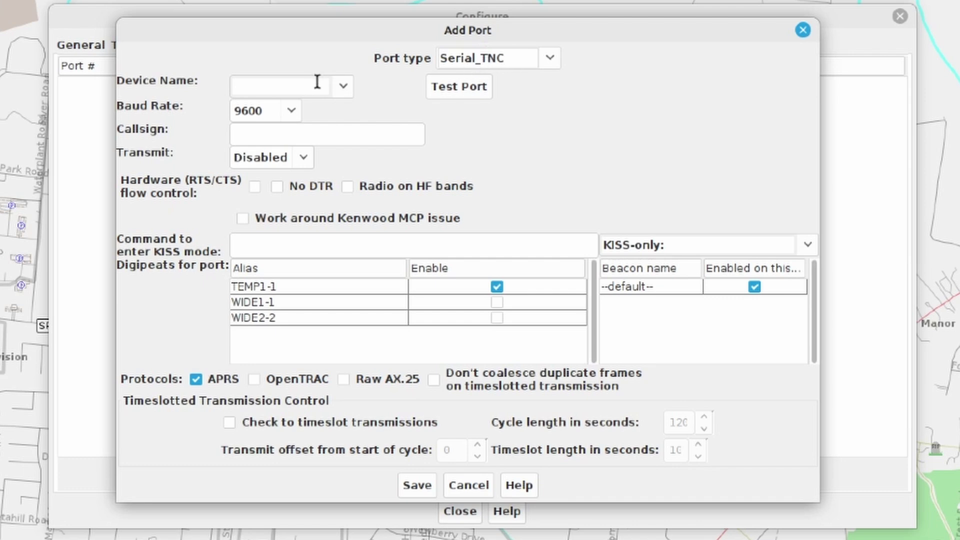
- Set the new port's device to /dev/rfcomm0 and enter the station callsign
click(343, 85)
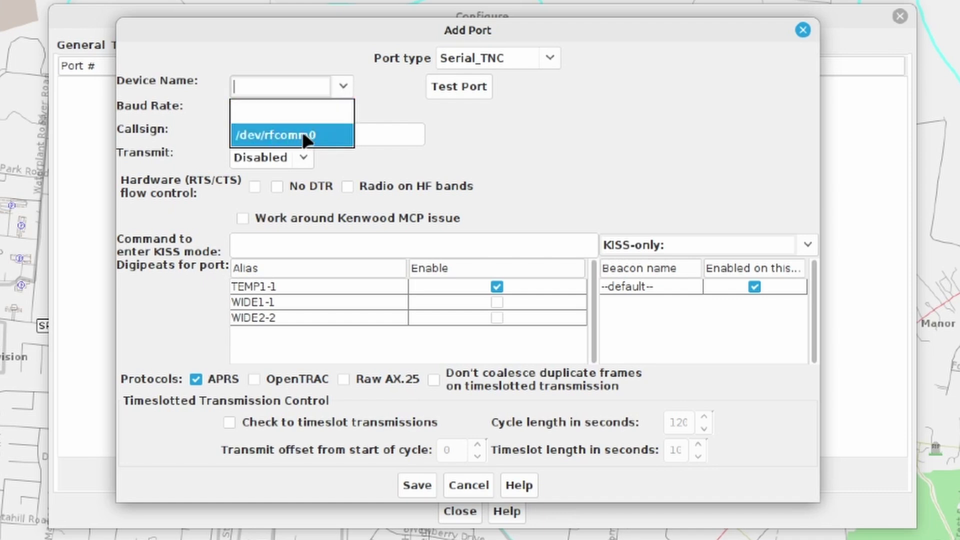
click(289, 135)
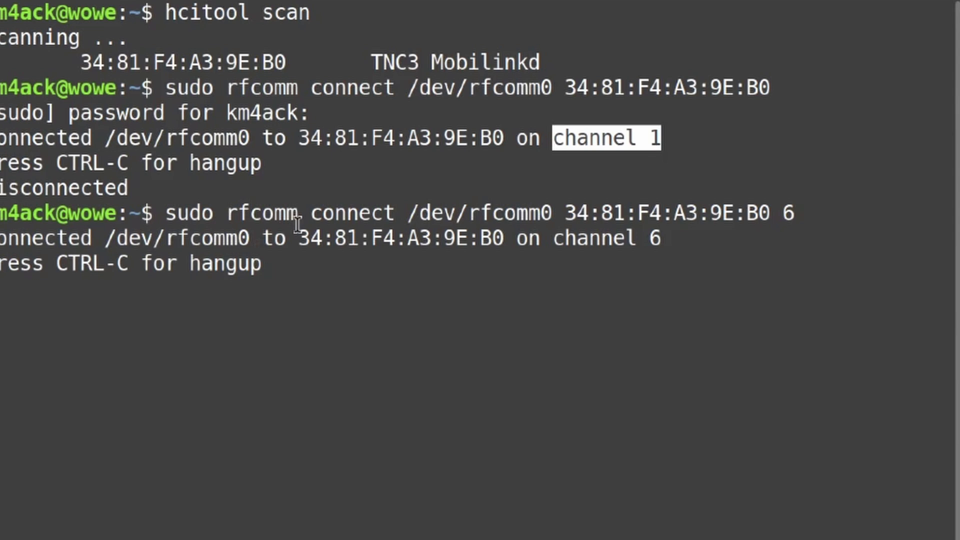
drag(410, 213, 553, 214)
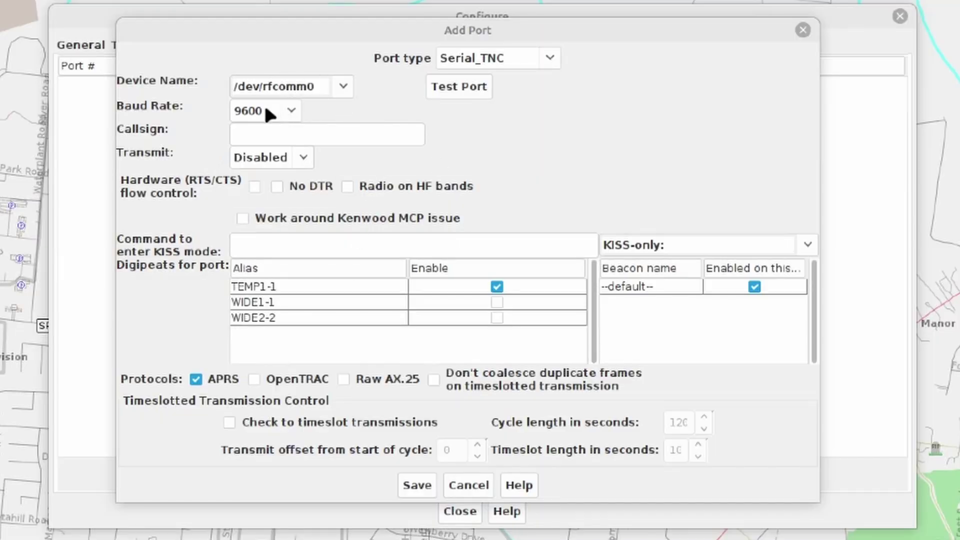
click(247, 136)
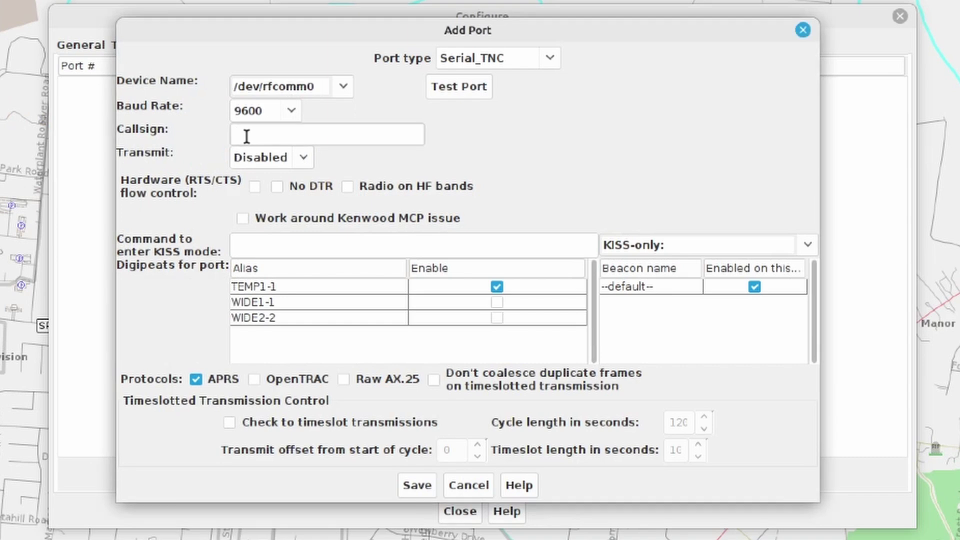
text(KM4ACK-3)
click(297, 153)
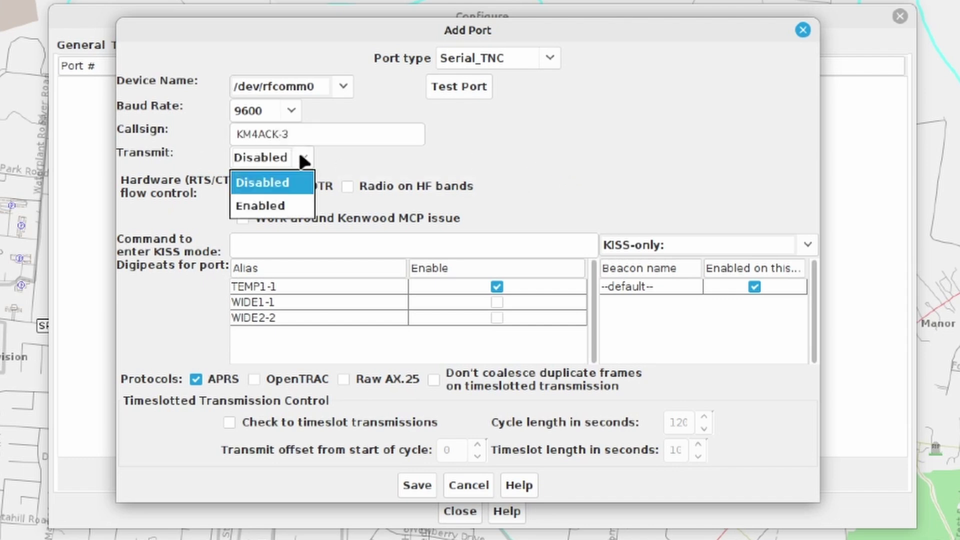
- Set Transmit to Enabled, save the port, and close the Configure dialog
click(286, 205)
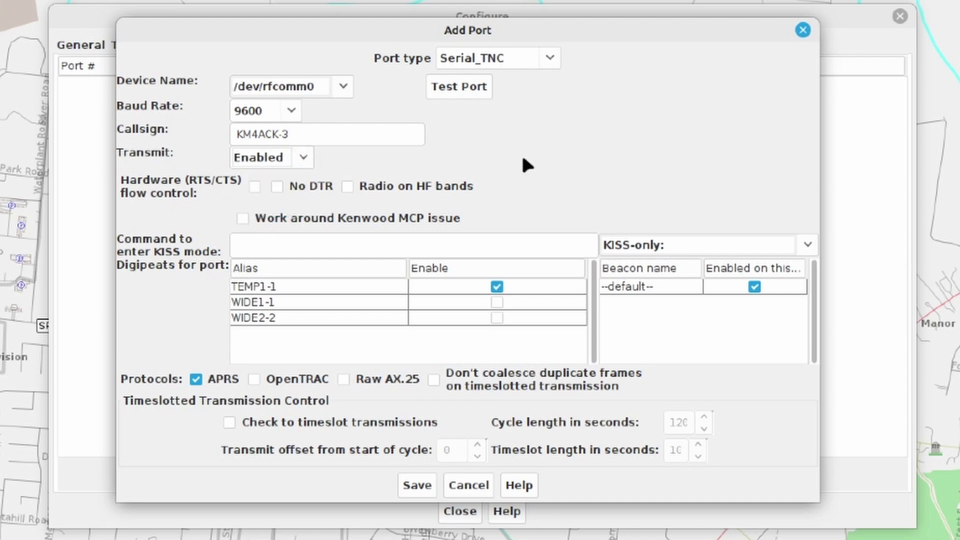
click(417, 485)
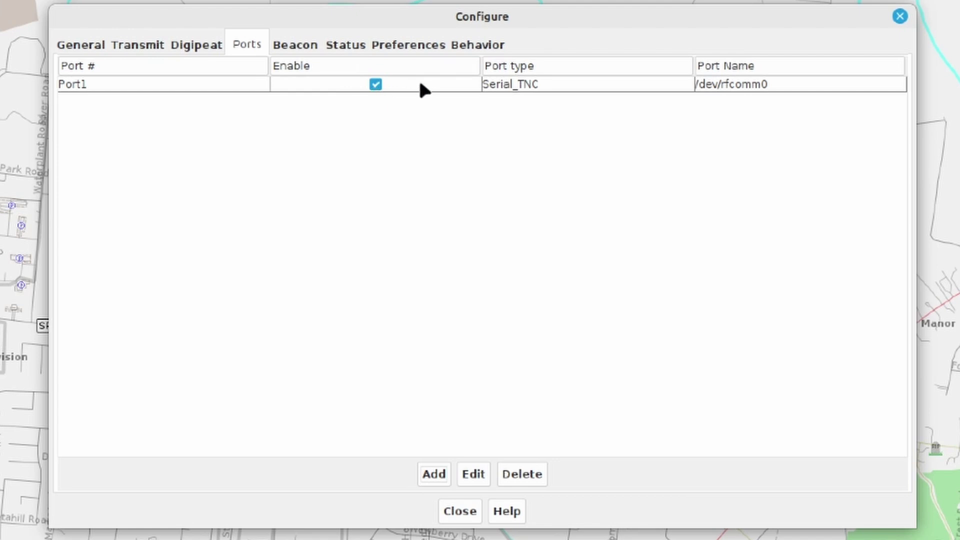
click(460, 511)
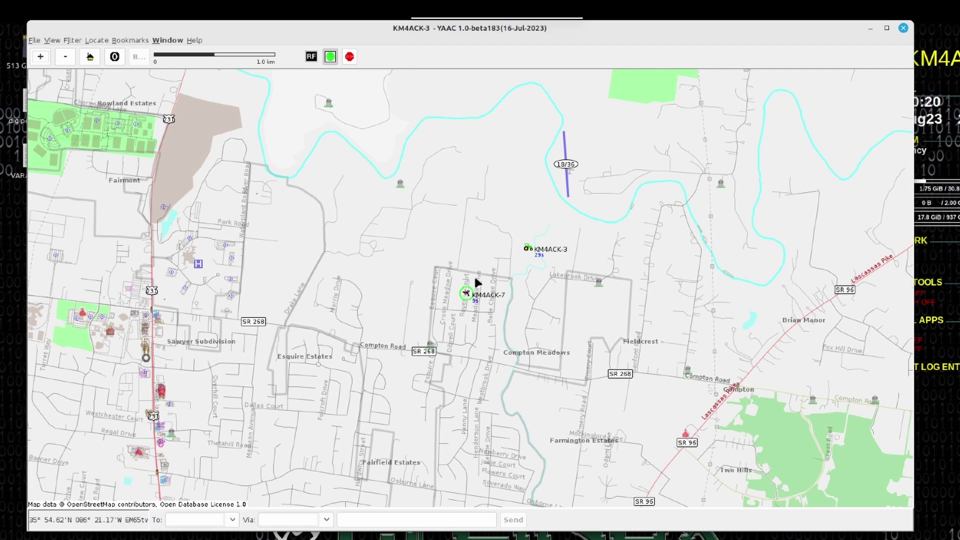
- Open Expert Mode configuration and tick Enable for WIDE1-1 and WIDE2-2 on the Digipeat tab
click(35, 41)
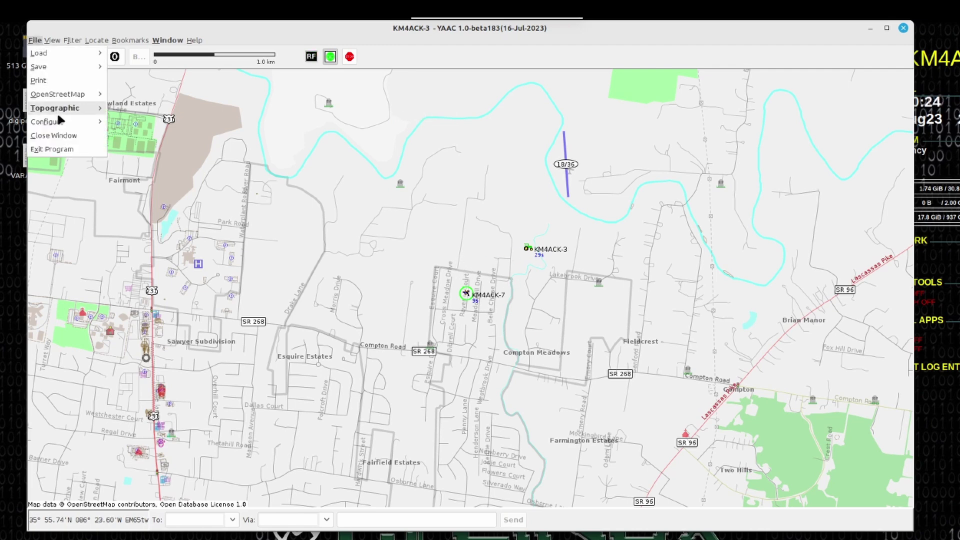
mouse_move(70, 124)
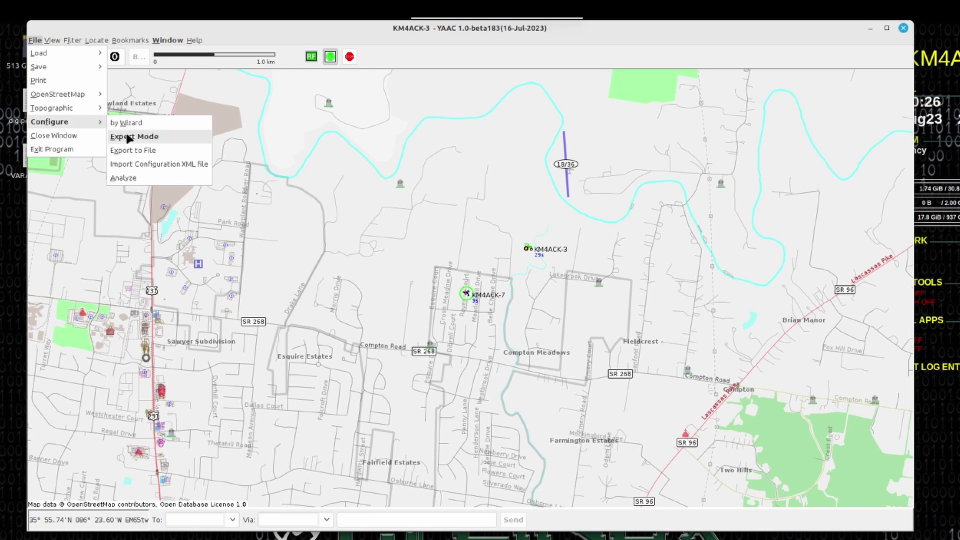
click(687, 201)
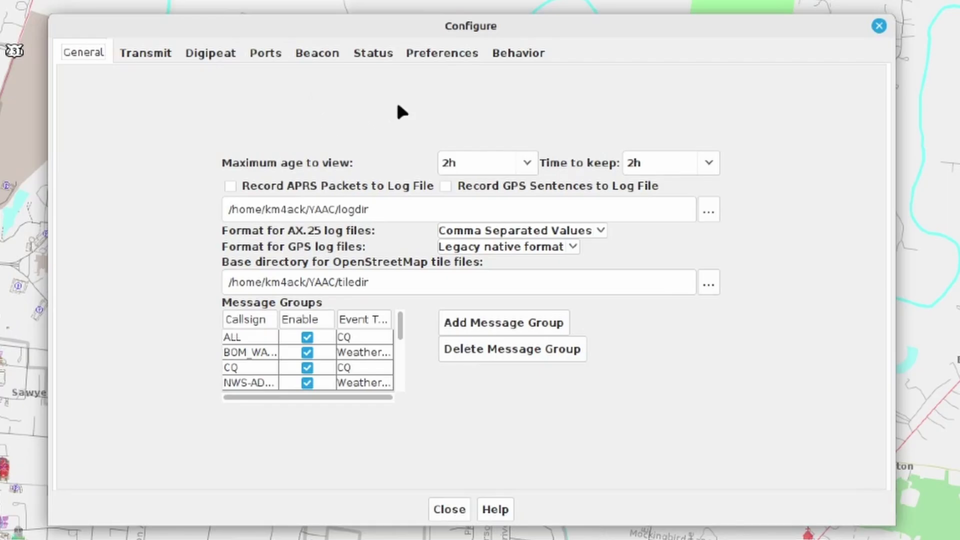
click(221, 59)
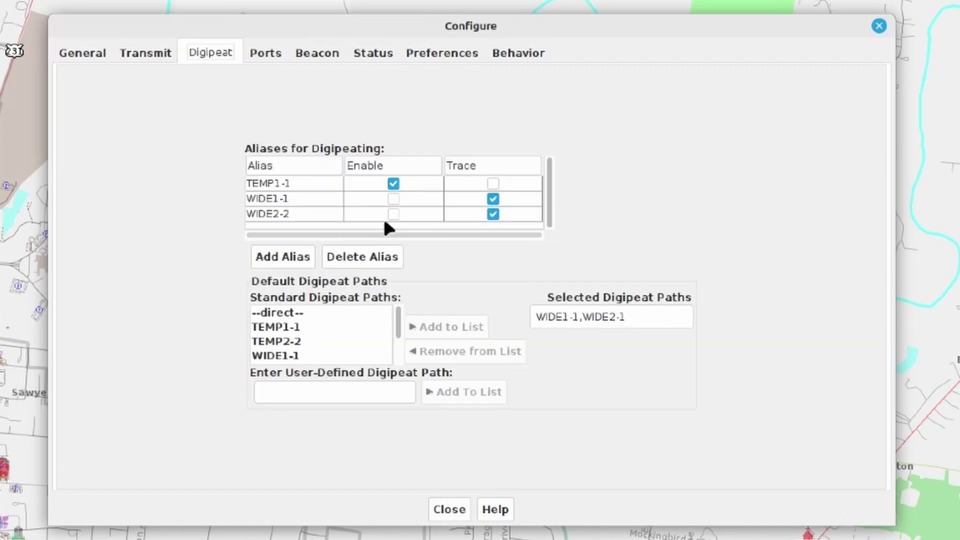
click(393, 200)
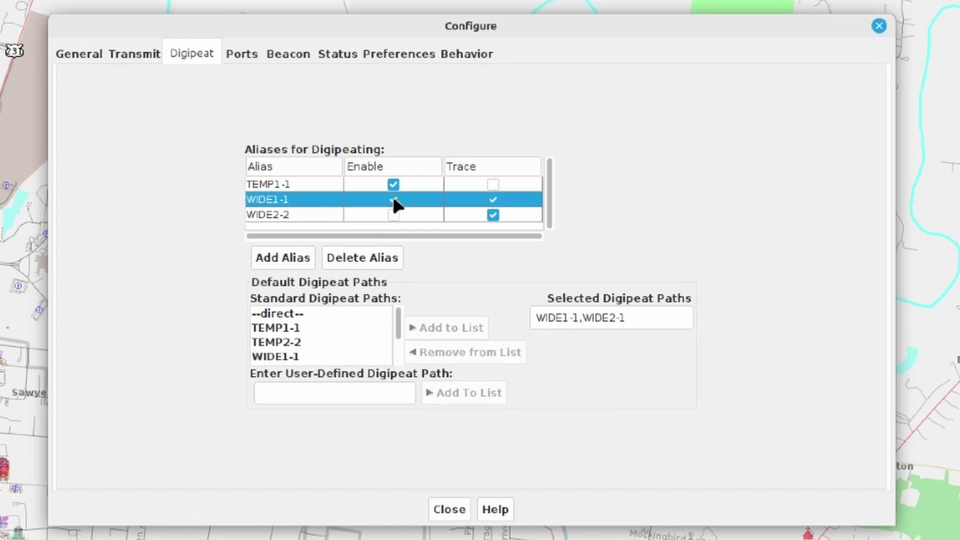
click(393, 215)
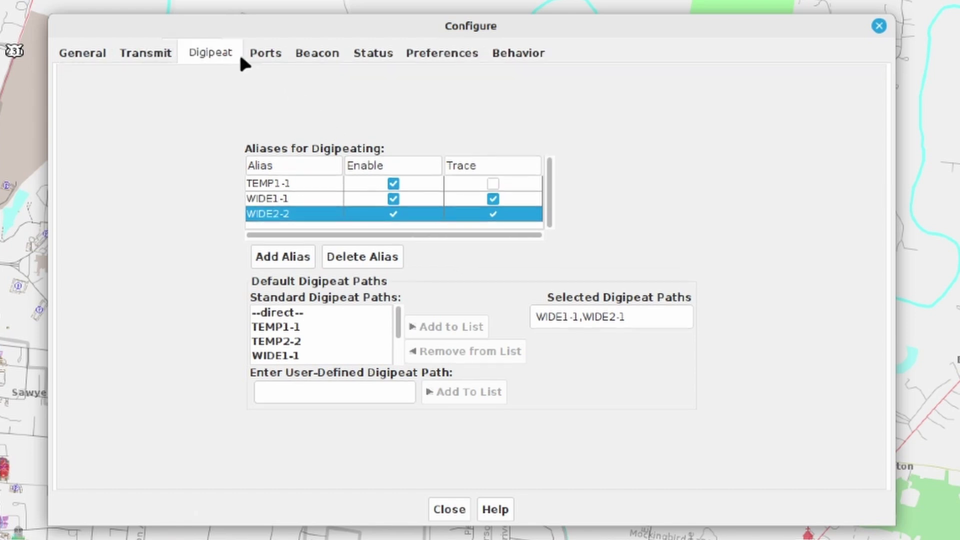
- Edit Port1 to enable WIDE1-1 and WIDE2-2 digipeating, then save it
click(258, 54)
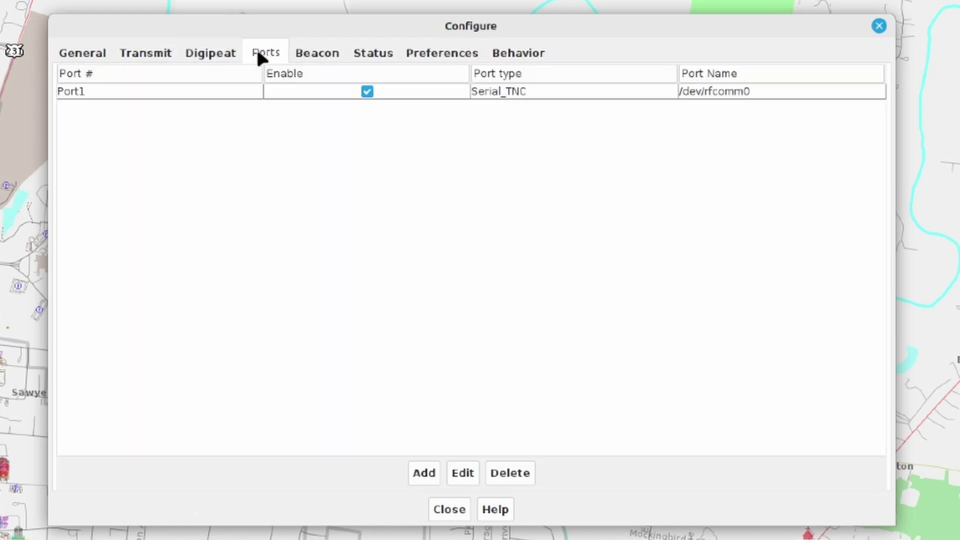
click(193, 95)
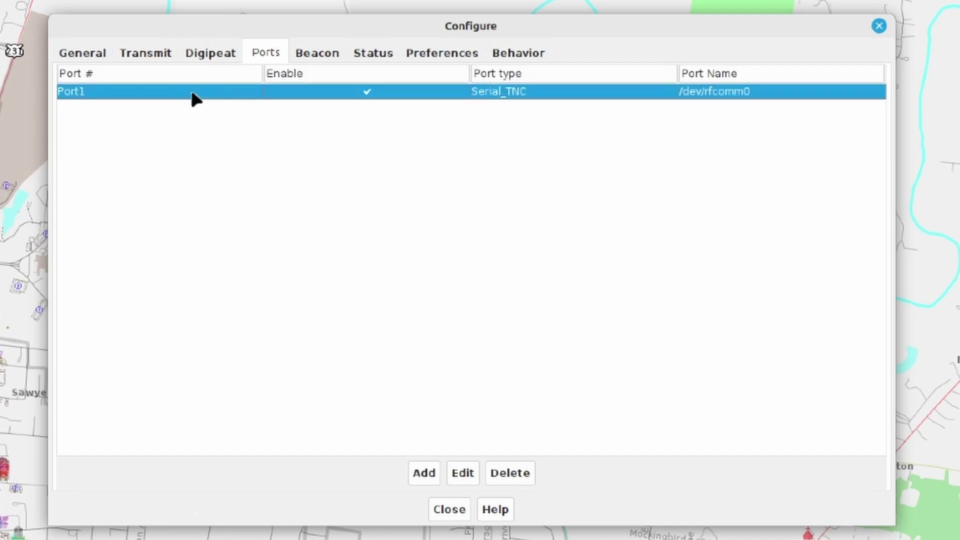
click(468, 473)
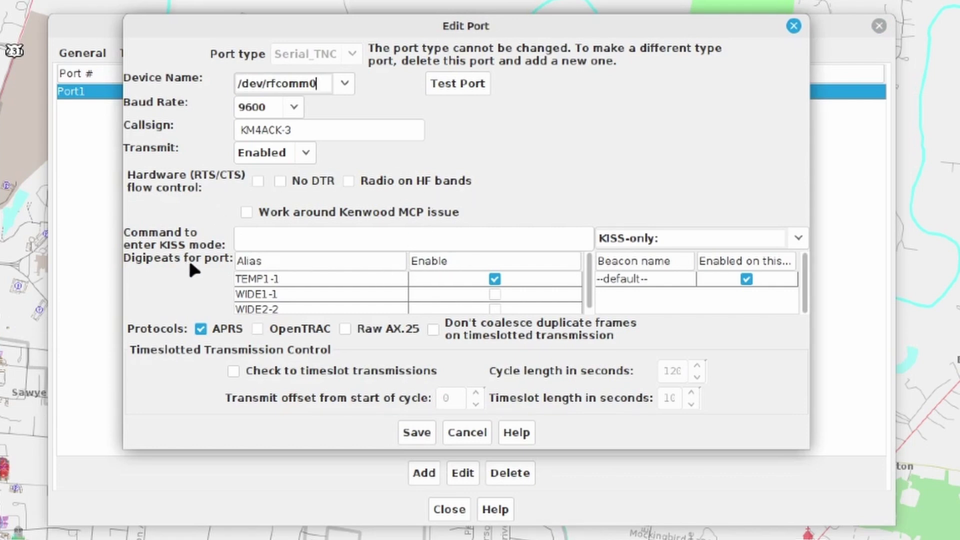
click(494, 293)
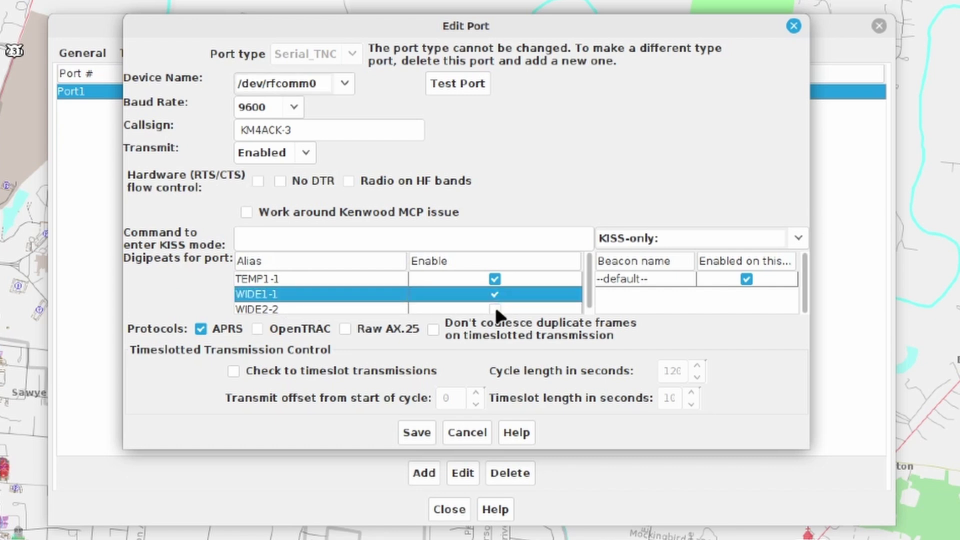
click(495, 307)
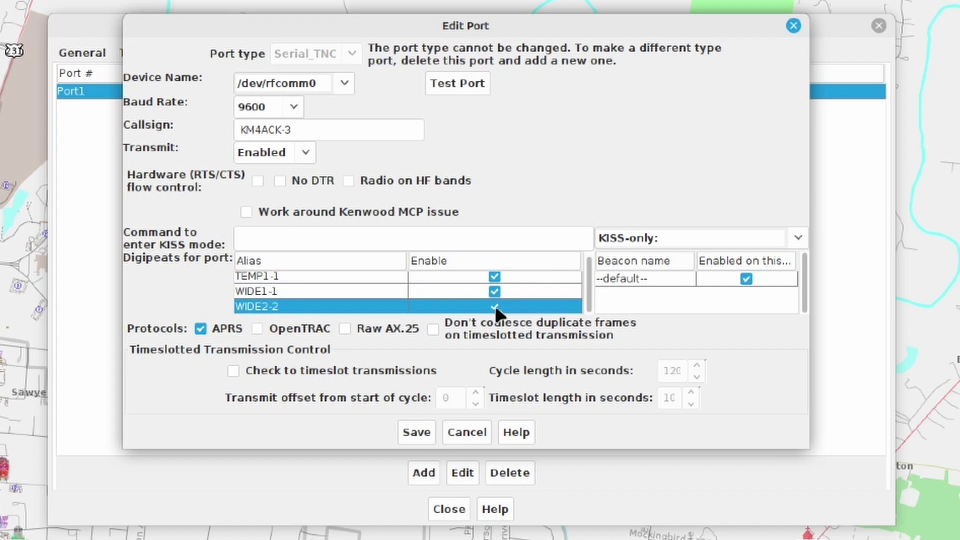
click(416, 433)
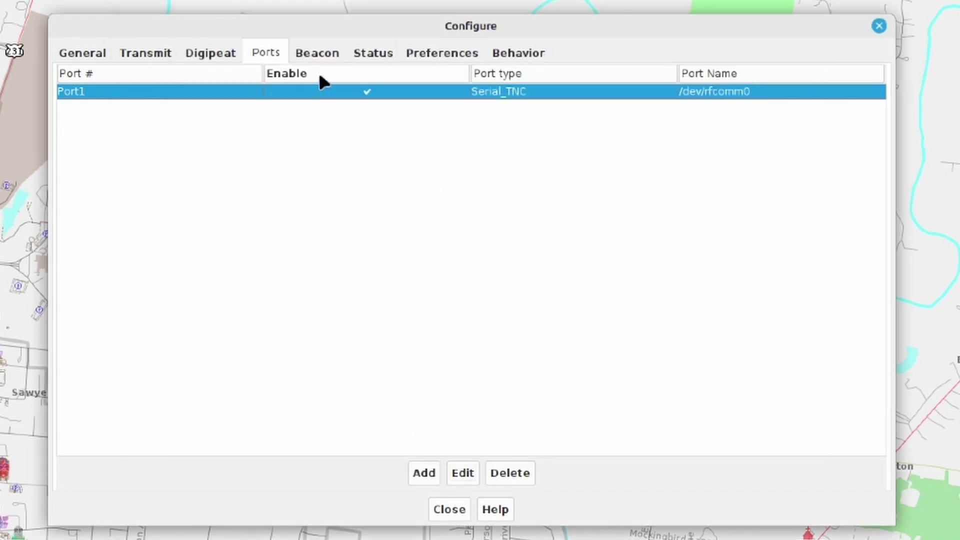
- Enable the station position beacon on the Beacon tab, save it, and close the configuration window
key(ctrl+Page_Down)
key(ctrl+Page_Down)
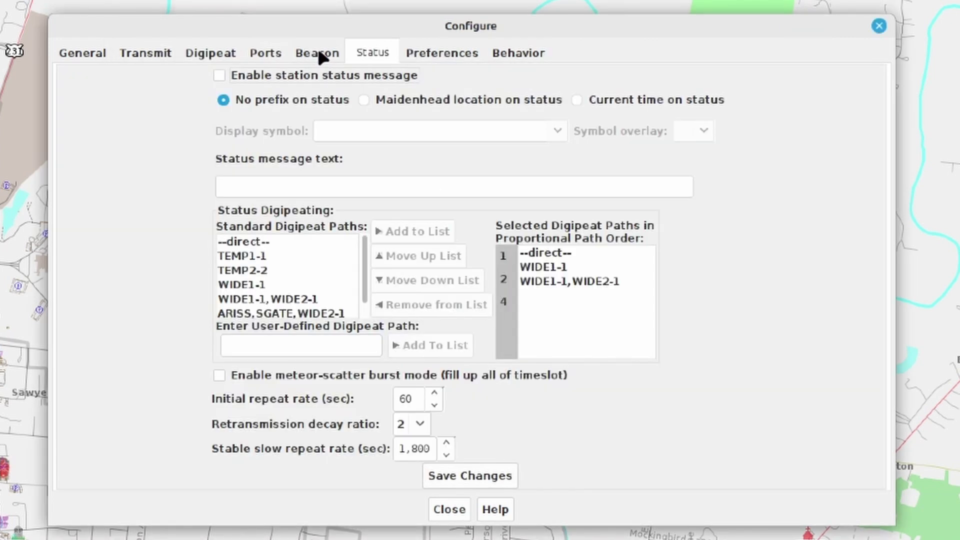
click(317, 52)
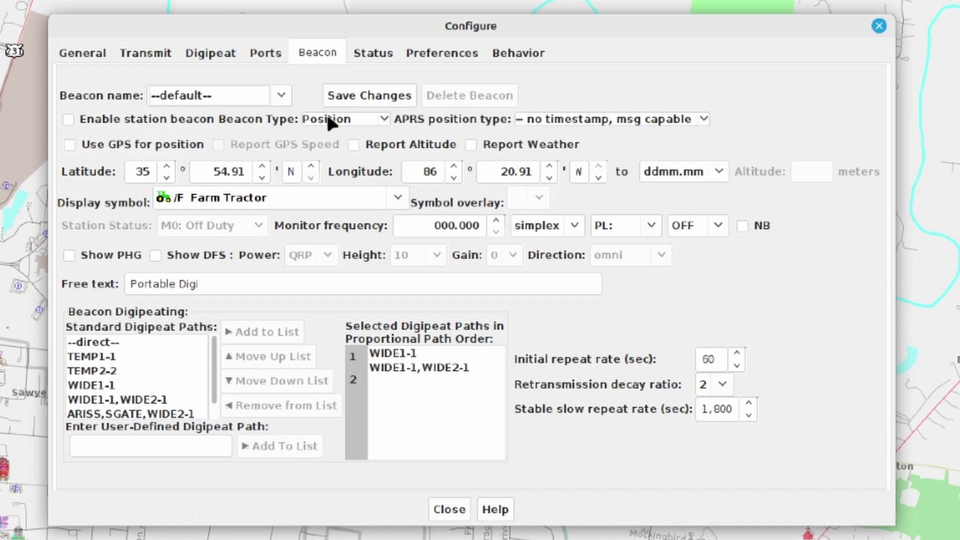
click(68, 120)
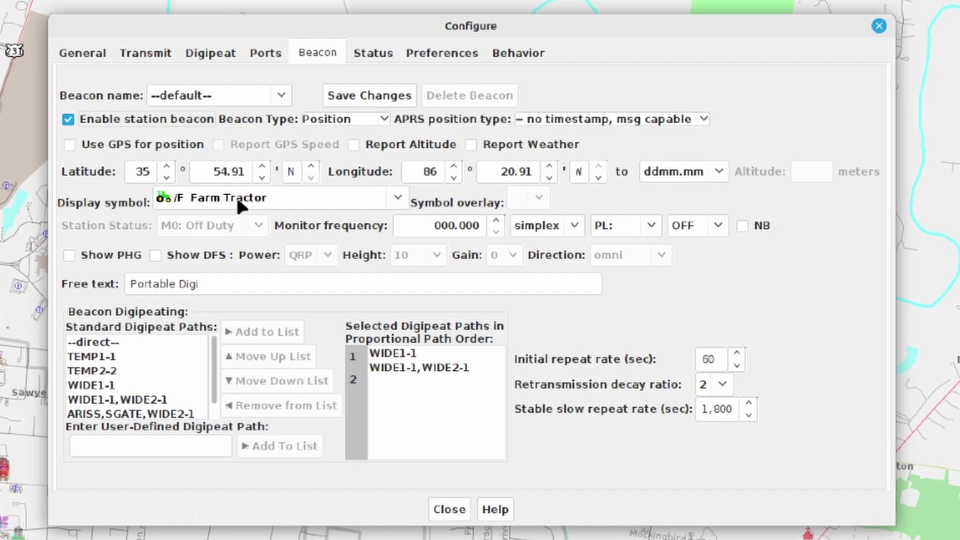
click(358, 97)
click(448, 508)
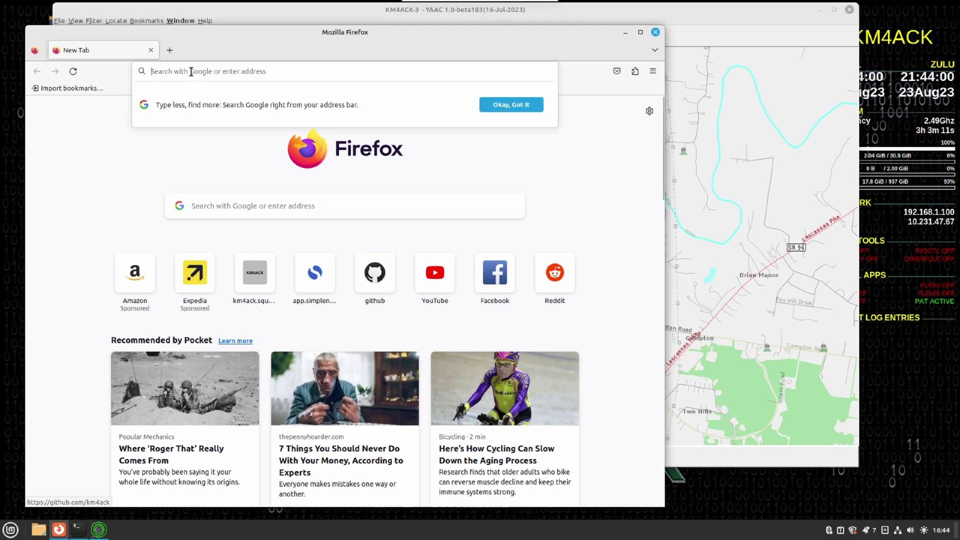
- Load the station's callsign page on aprs.fi to confirm the Portable Digi beacon, then close Firefox
click(191, 71)
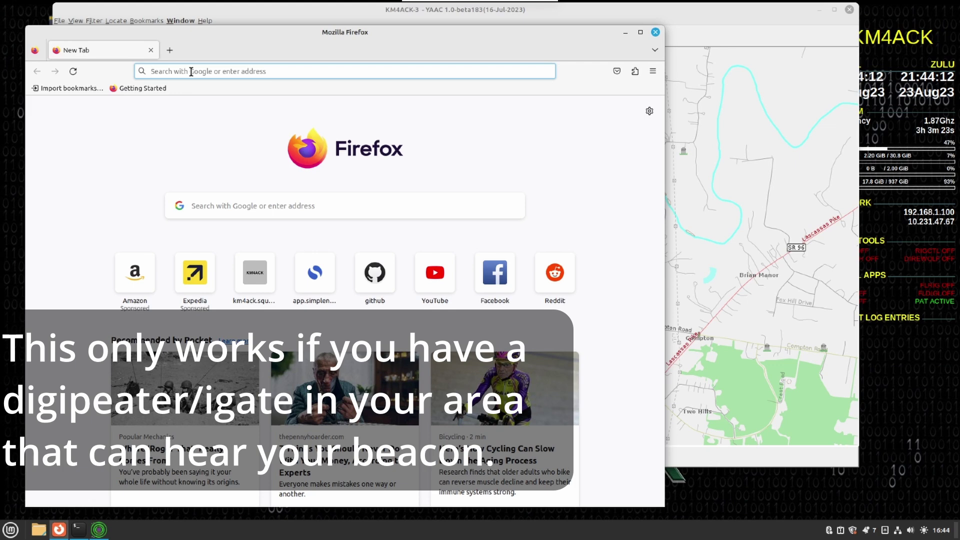
text(aprs)
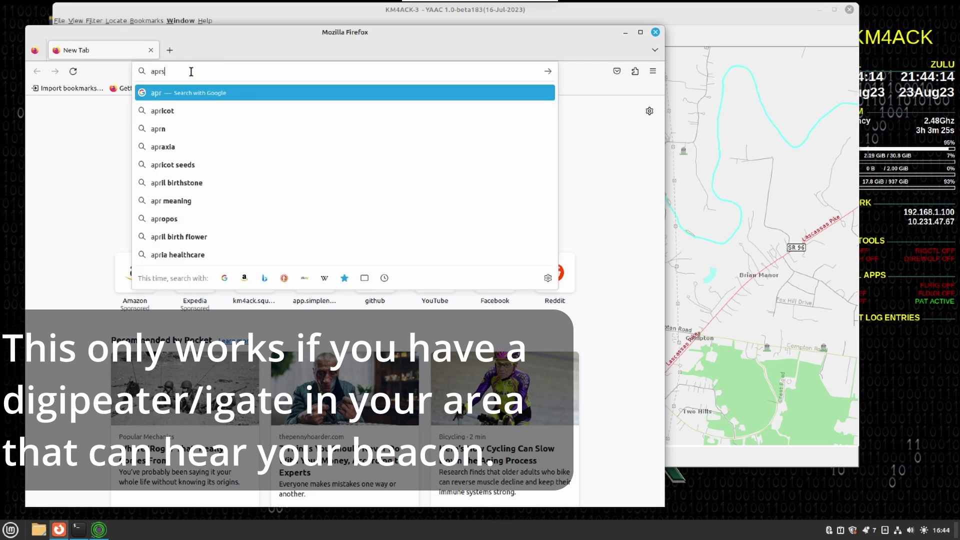
text(.fi/)
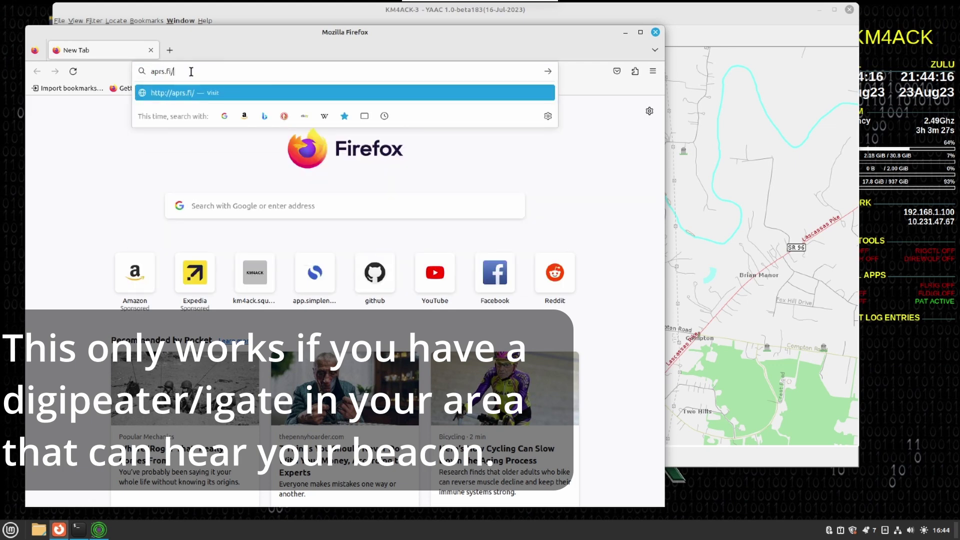
text(km)
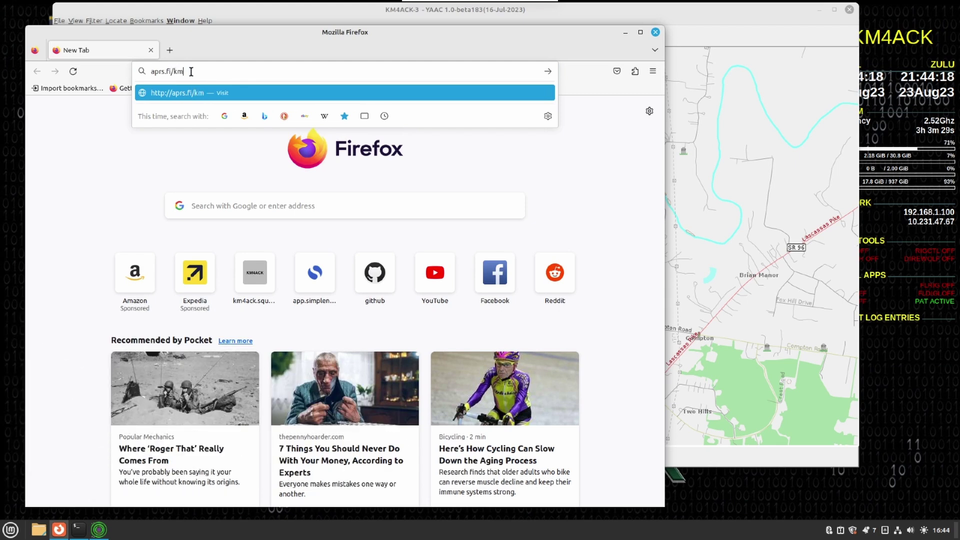
text(4ack-)
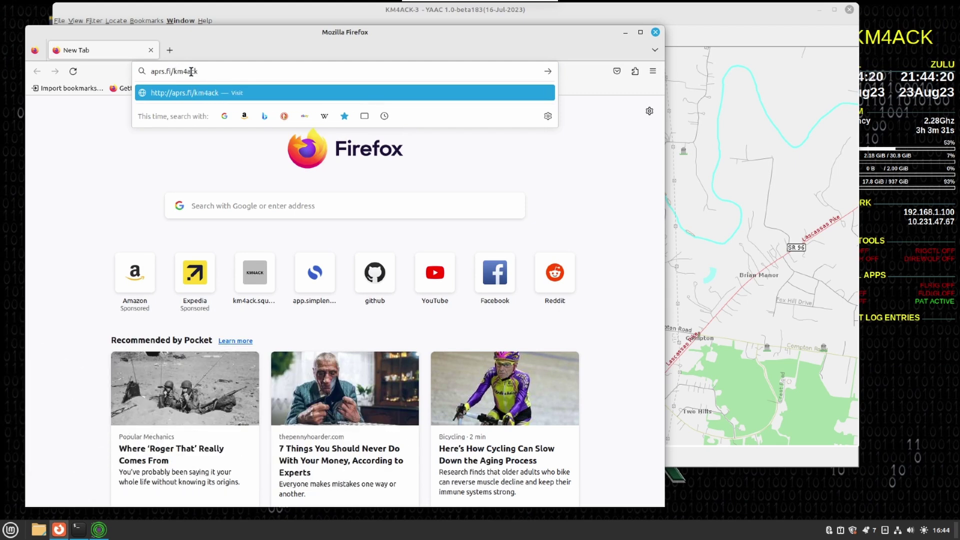
text(3)
key(Return)
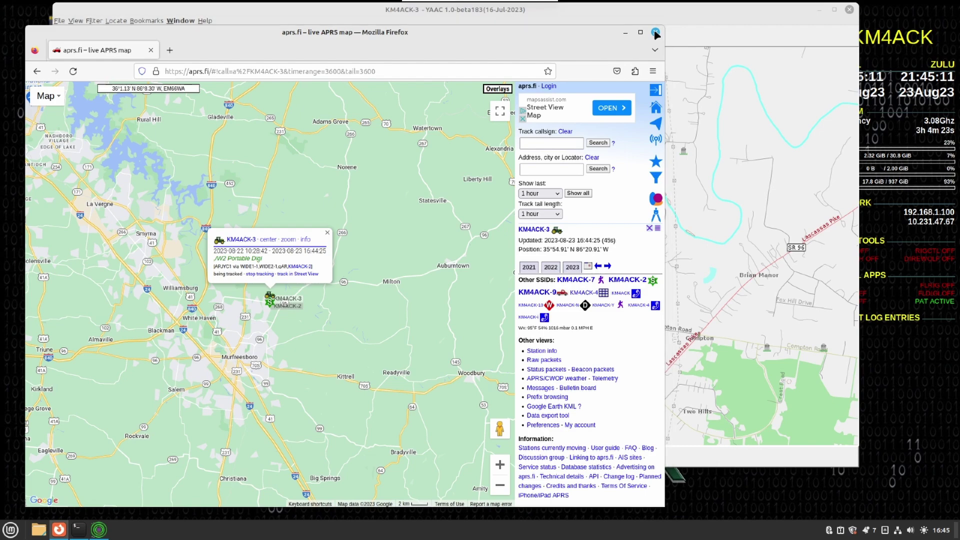
click(655, 33)
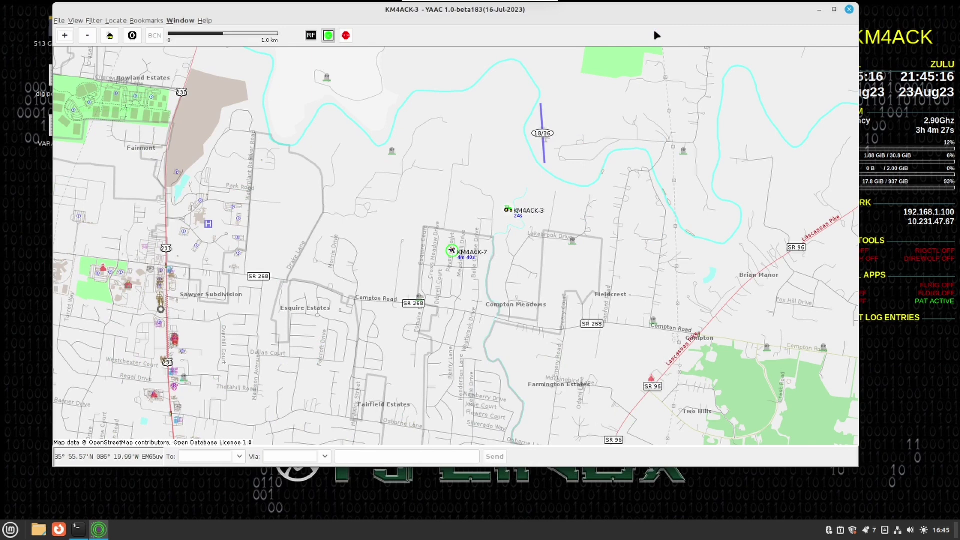
- Reopen the Expert Mode configuration showing the Serial_TNC port on /dev/rfcomm0
click(60, 21)
mouse_move(90, 97)
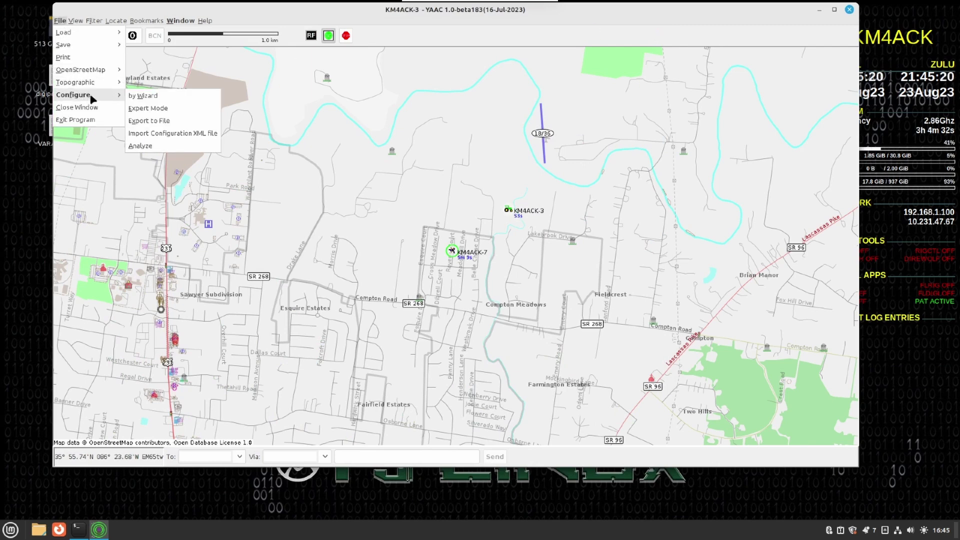
click(154, 108)
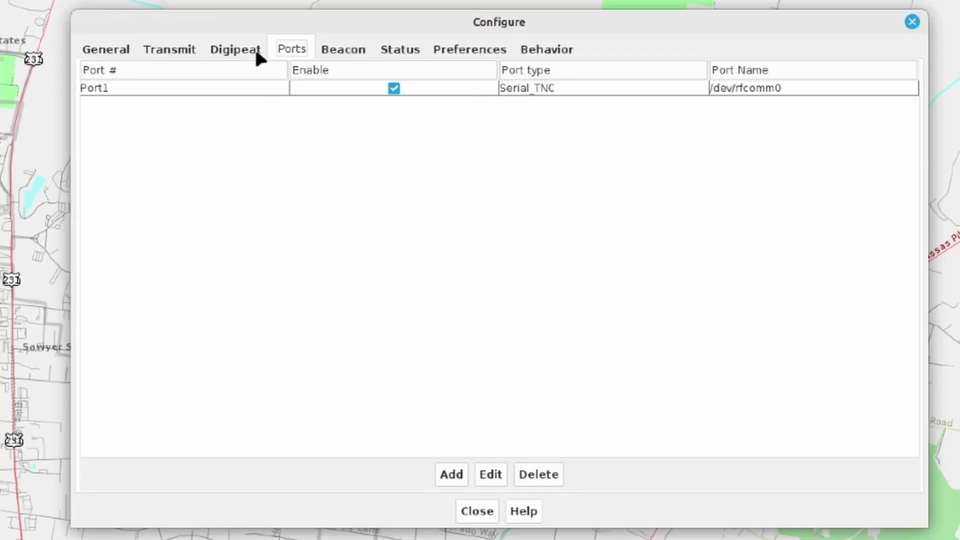
- Add a new APRS-IS port to server noam.aprs2.net on port 14580, retrying indefinitely
click(452, 473)
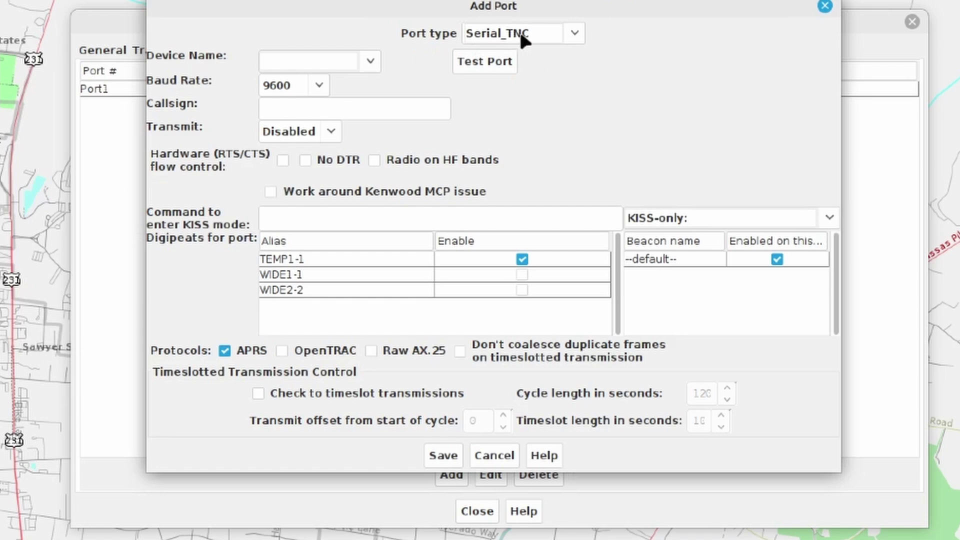
click(570, 30)
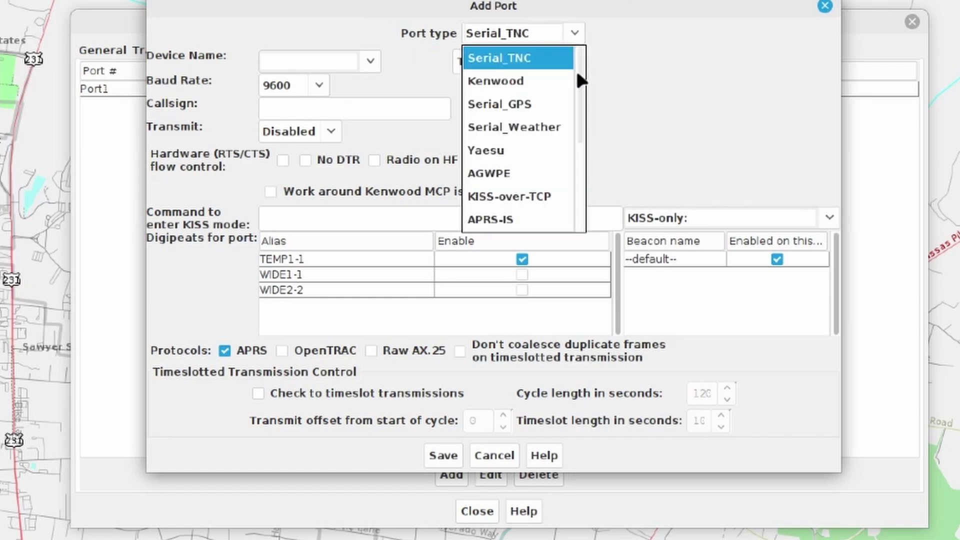
drag(578, 75, 578, 123)
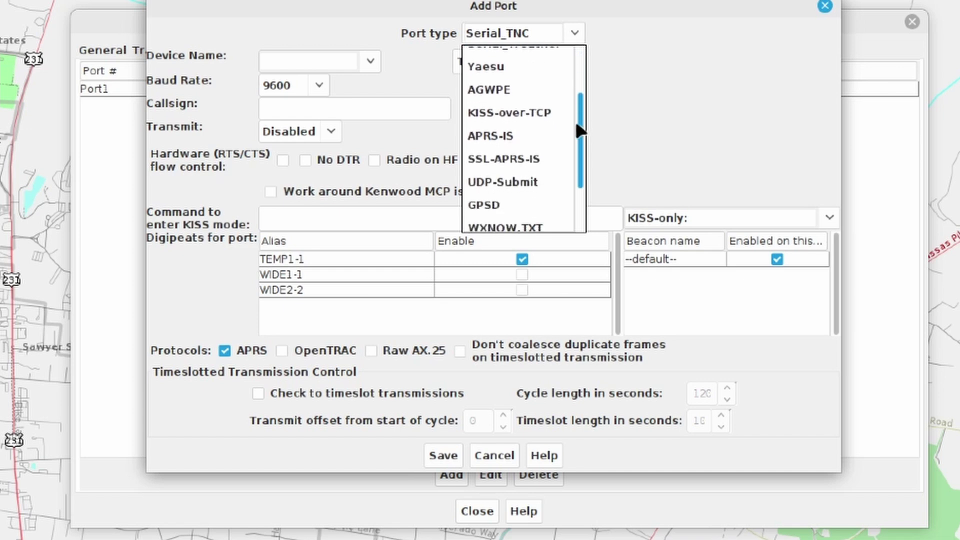
click(503, 144)
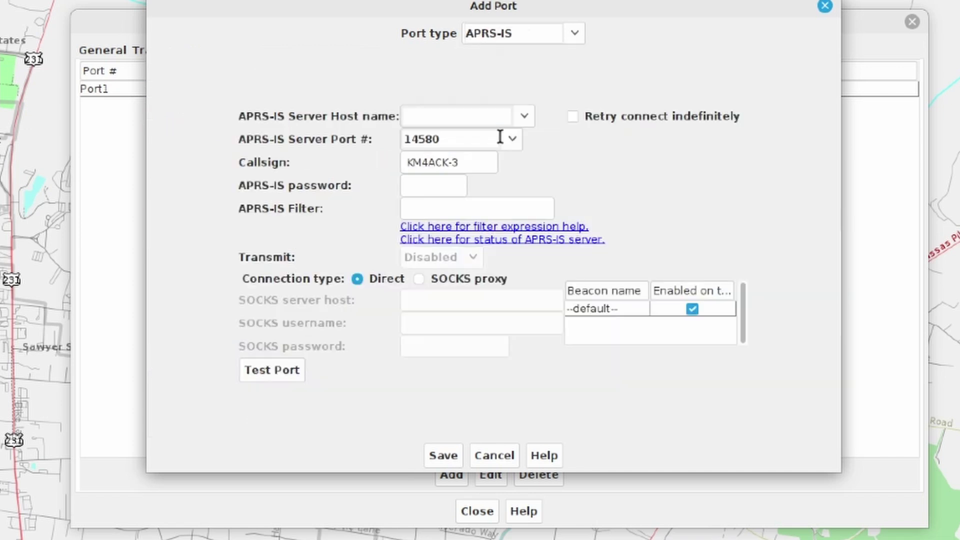
click(522, 117)
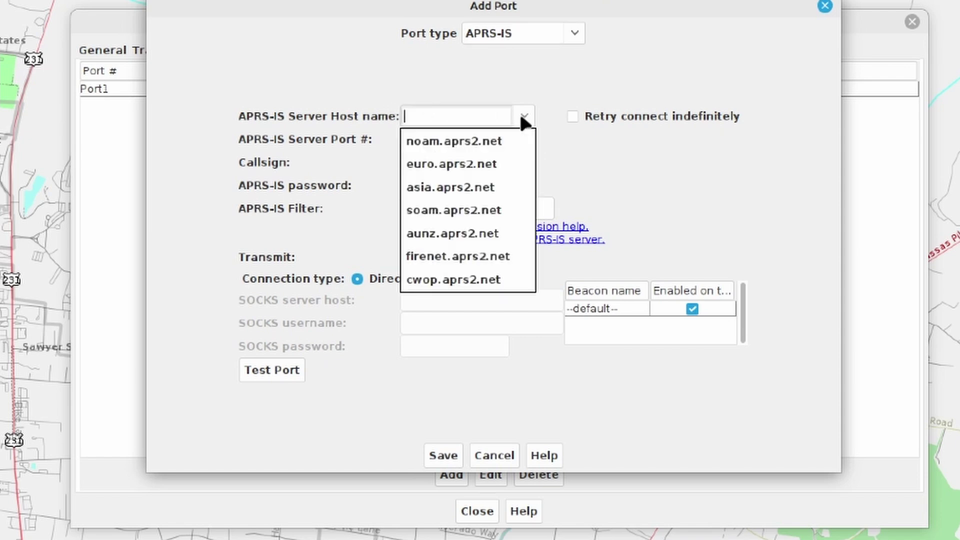
click(465, 142)
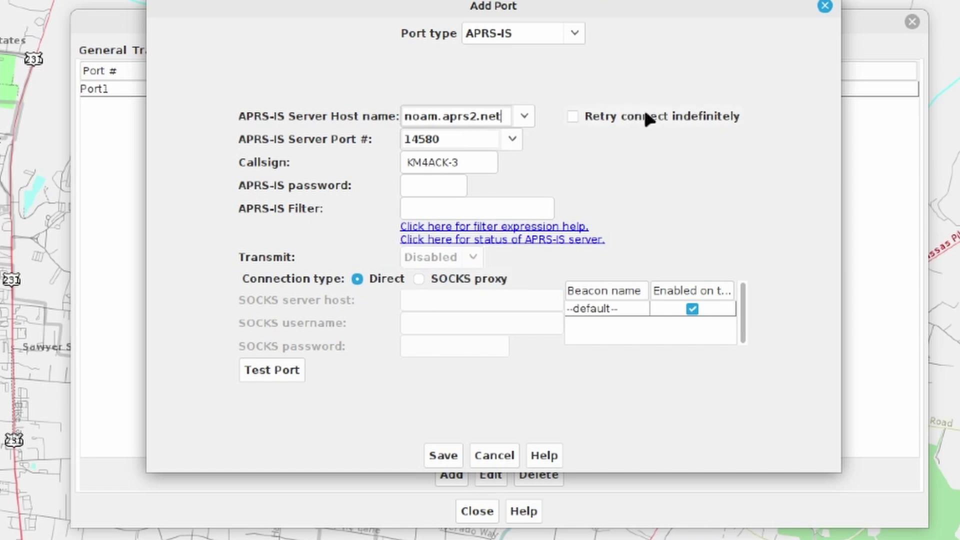
click(572, 116)
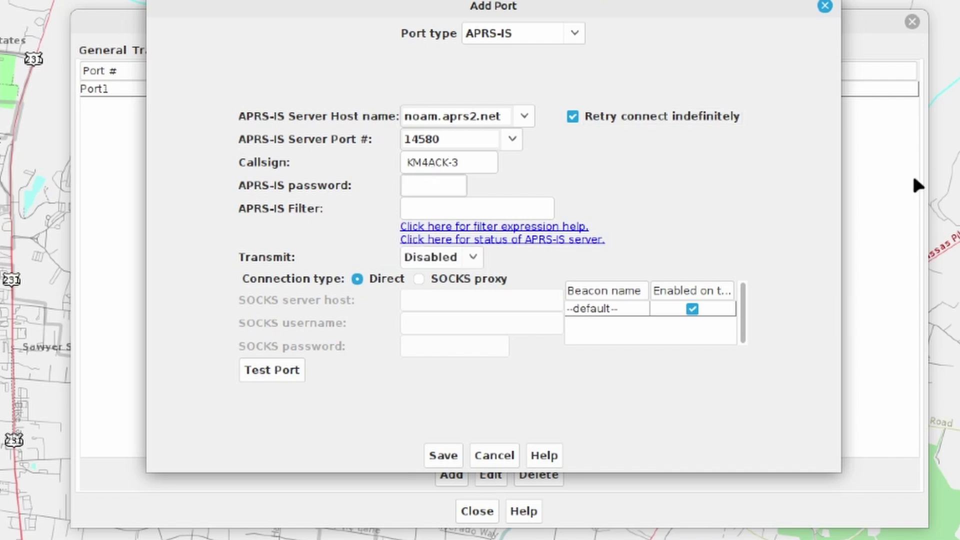
- Enter the APRS-IS passcode, set Transmit to Enabled, and save the port as Port2
text(*****)
click(472, 258)
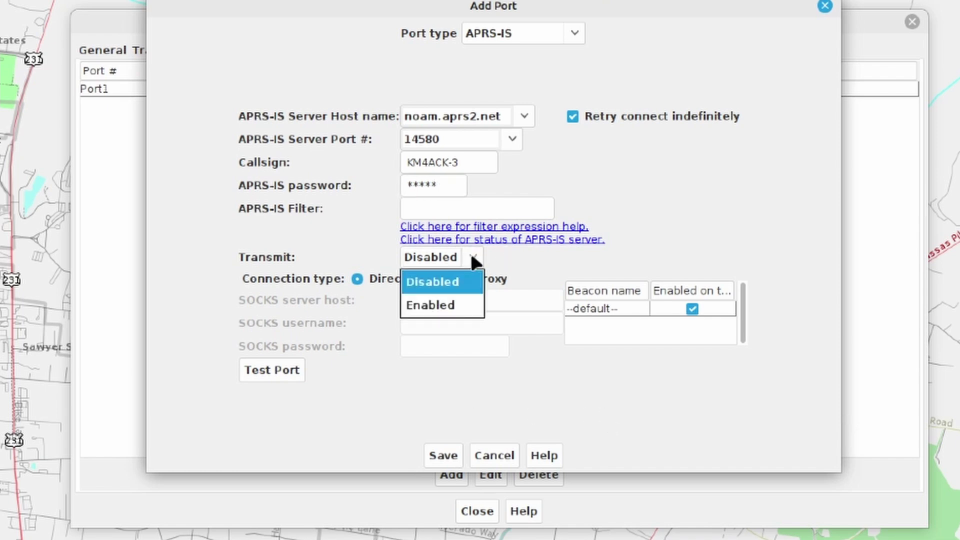
click(443, 306)
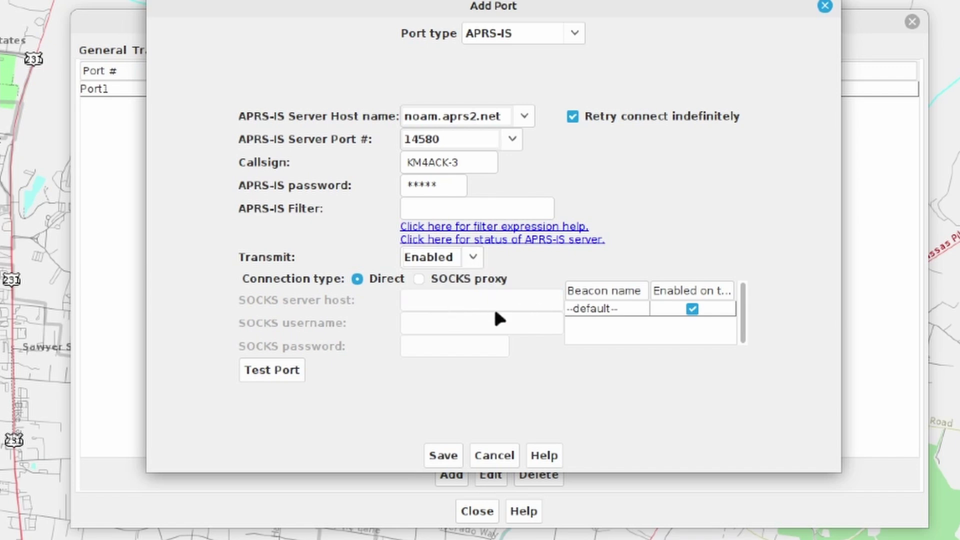
click(447, 454)
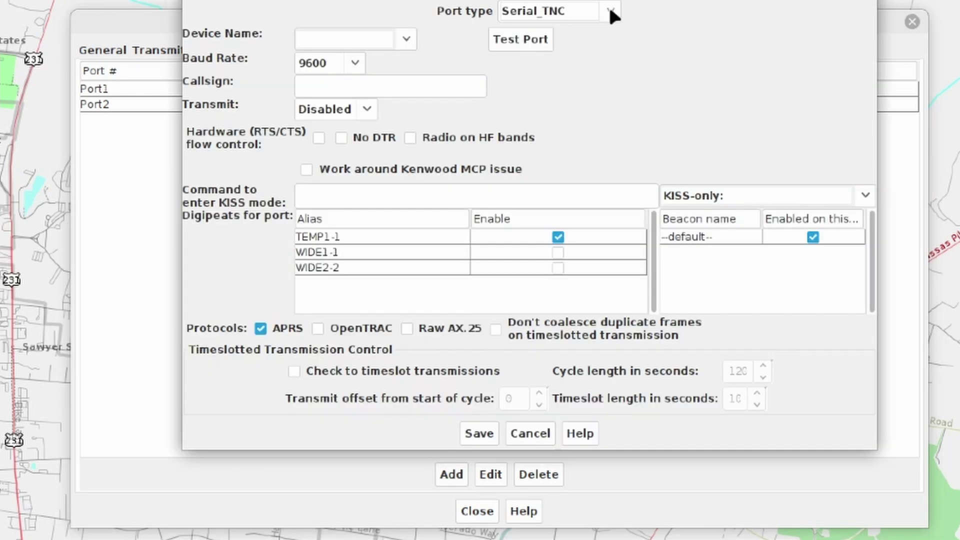
- Add a GPSD port on localhost port 2947 with GPS set as local, and save it
click(610, 11)
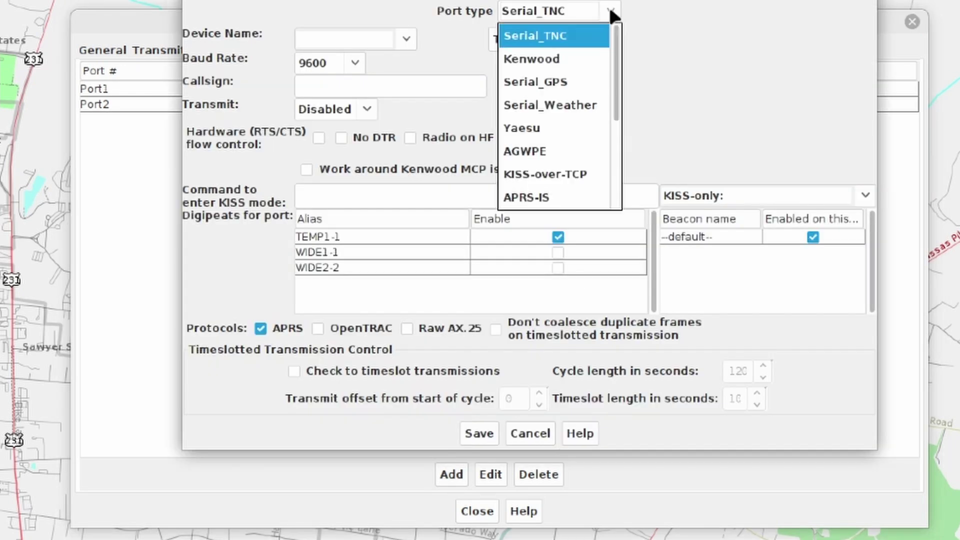
scroll(609, 148, down, 3)
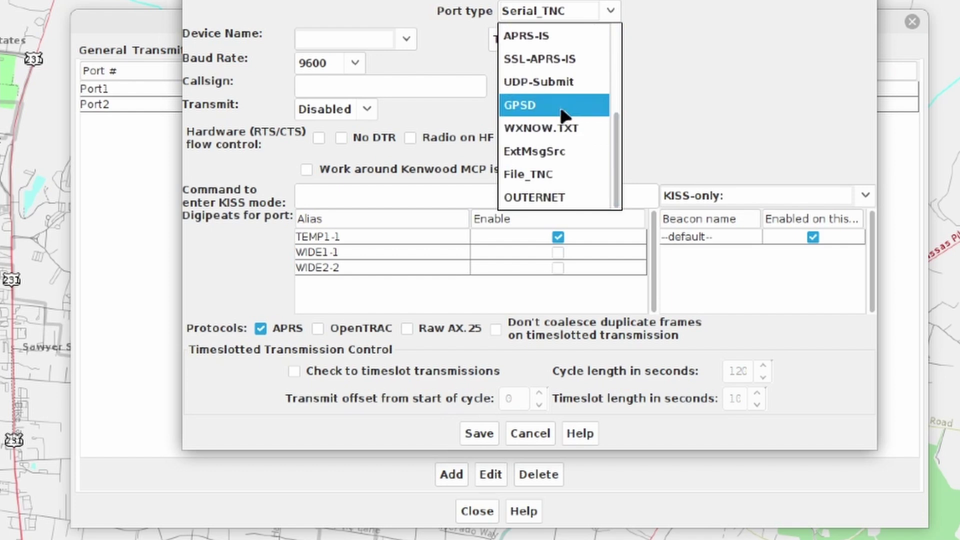
click(530, 106)
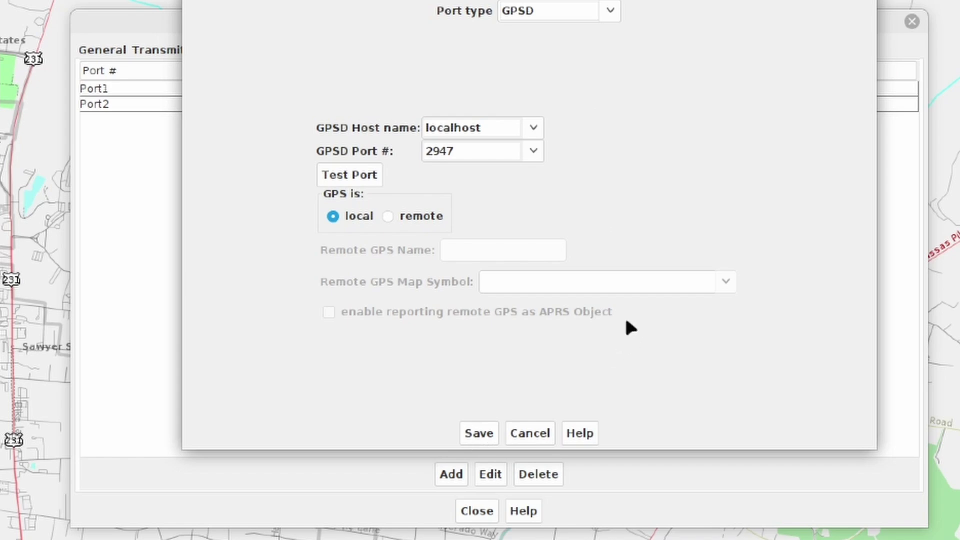
click(344, 49)
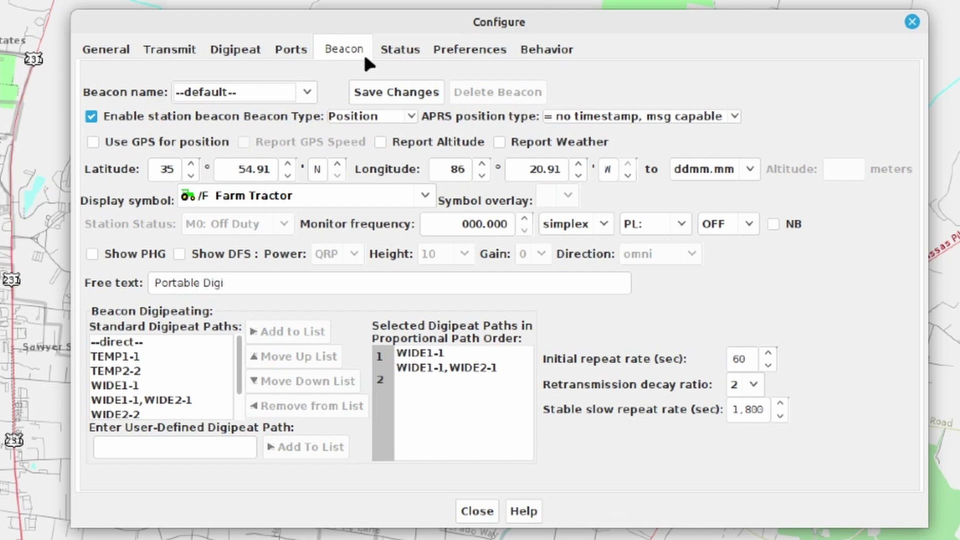